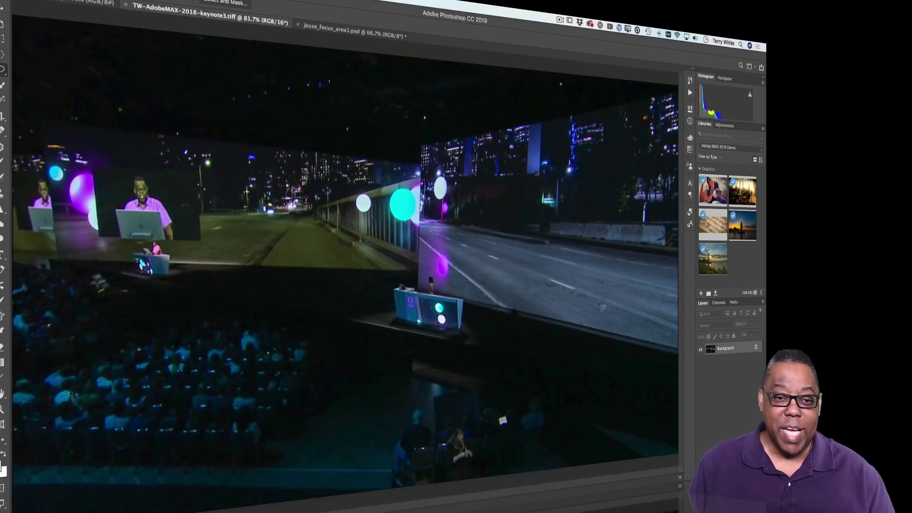
In jesse_focus_area1.psd, draw a freehand selection around the railing on both sides of the man.
left_click(331, 33)
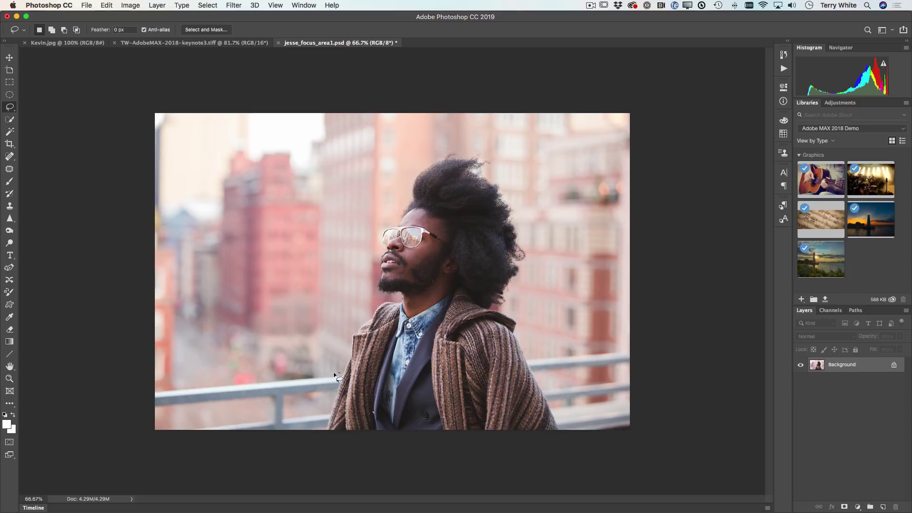
mouse_move(149, 427)
left_mouse_down()
mouse_move(162, 446)
mouse_move(216, 449)
mouse_move(313, 438)
mouse_move(326, 430)
mouse_move(340, 374)
left_mouse_up()
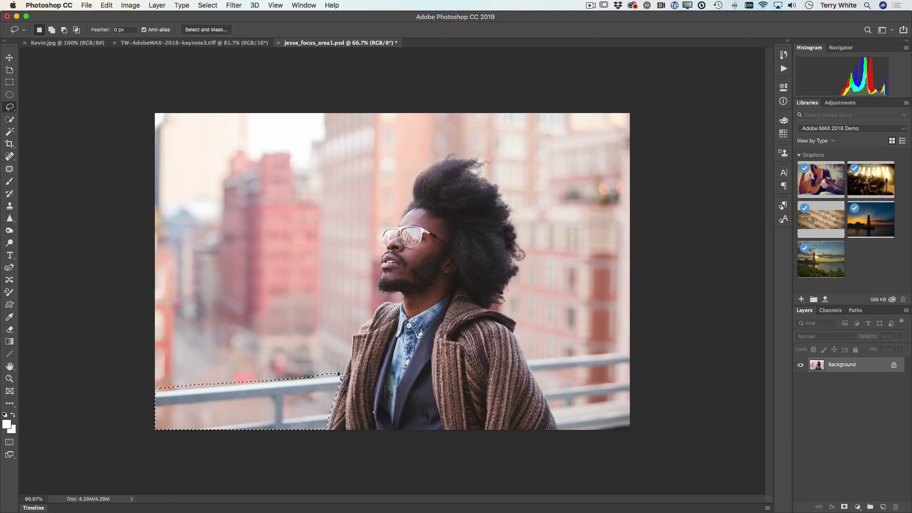
key("shift")
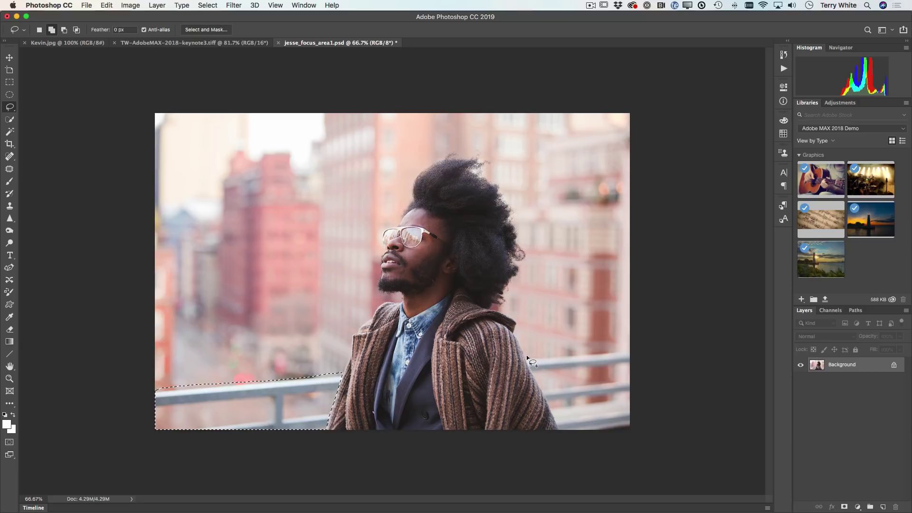
mouse_move(525, 358)
left_mouse_down()
mouse_move(554, 423)
mouse_move(584, 436)
mouse_move(627, 428)
mouse_move(632, 352)
mouse_move(586, 347)
mouse_move(526, 359)
left_mouse_up()
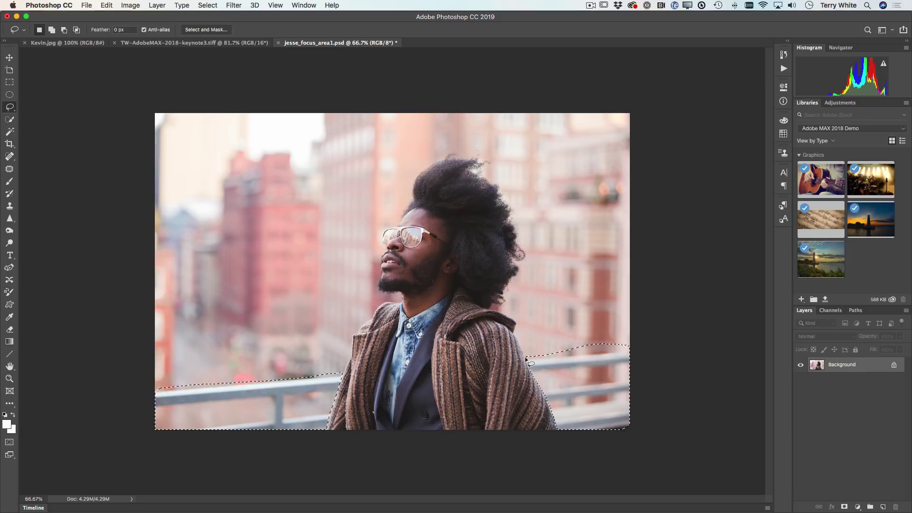
Try a Content-Aware fill on the selected railing areas in Normal mode at 100% opacity, and undo it.
key("shift+BackSpace")
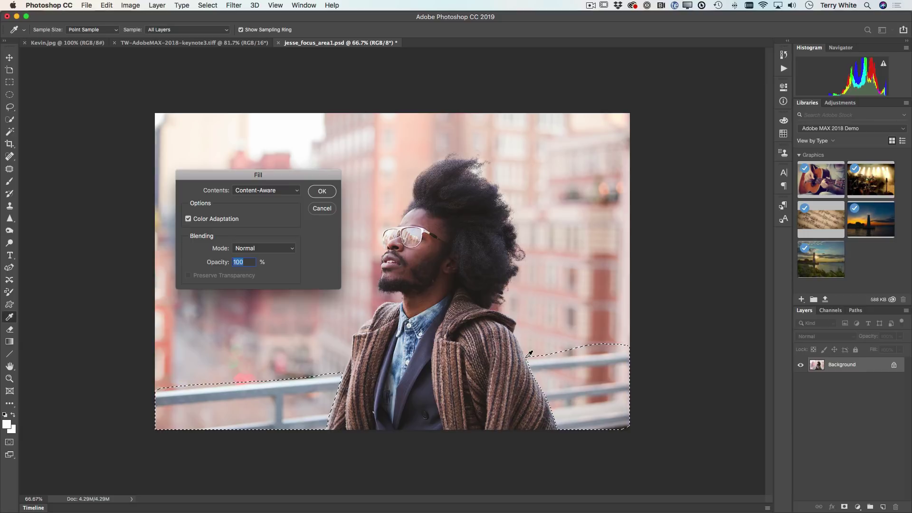
key("Return")
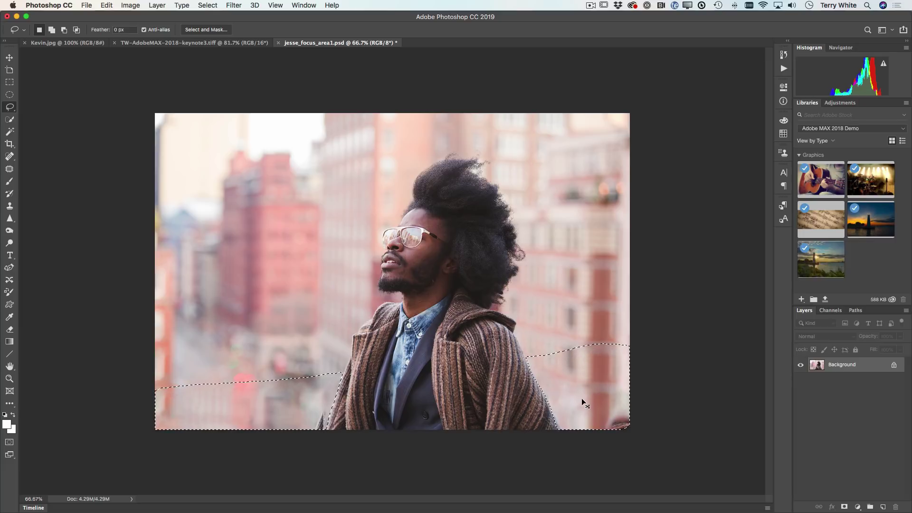
key("ctrl+z")
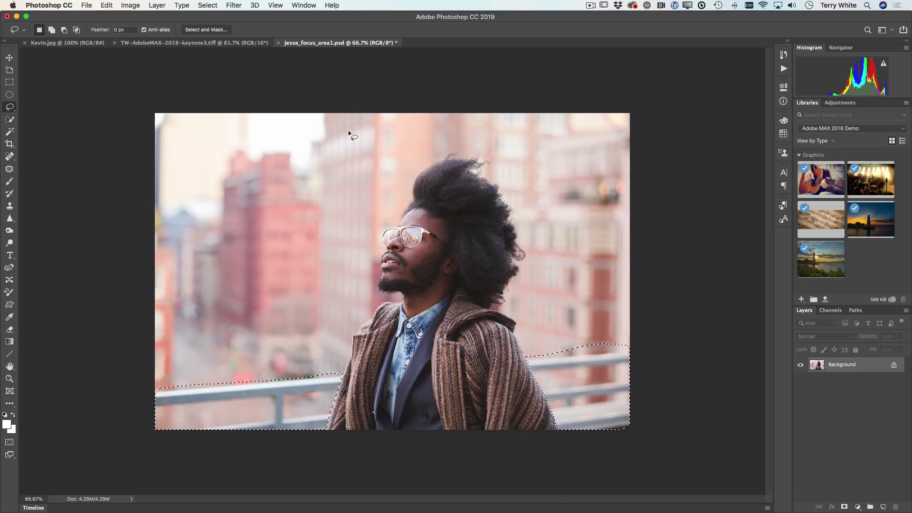
Start Content-Aware Fill on the railing selection with the overlay indicating the Excluded Area, and exclude the man's coat and shirt from sampling.
left_click(106, 5)
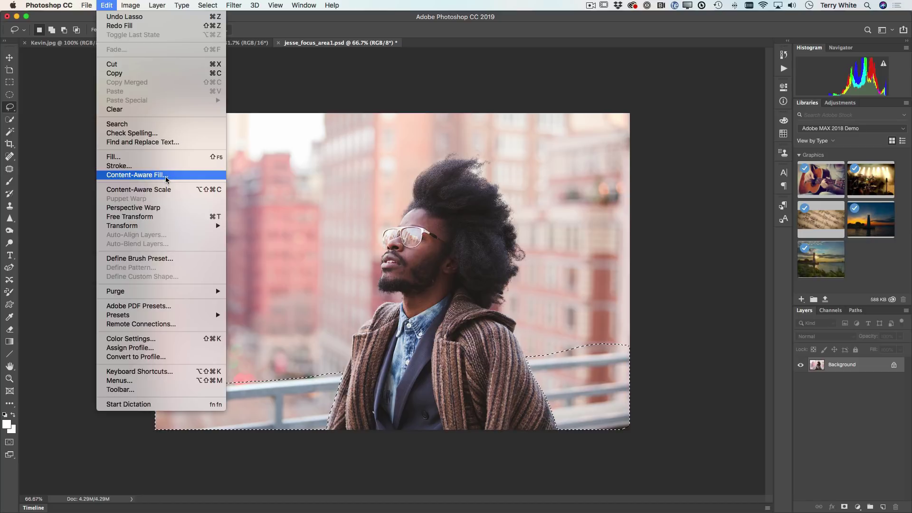
left_click(167, 179)
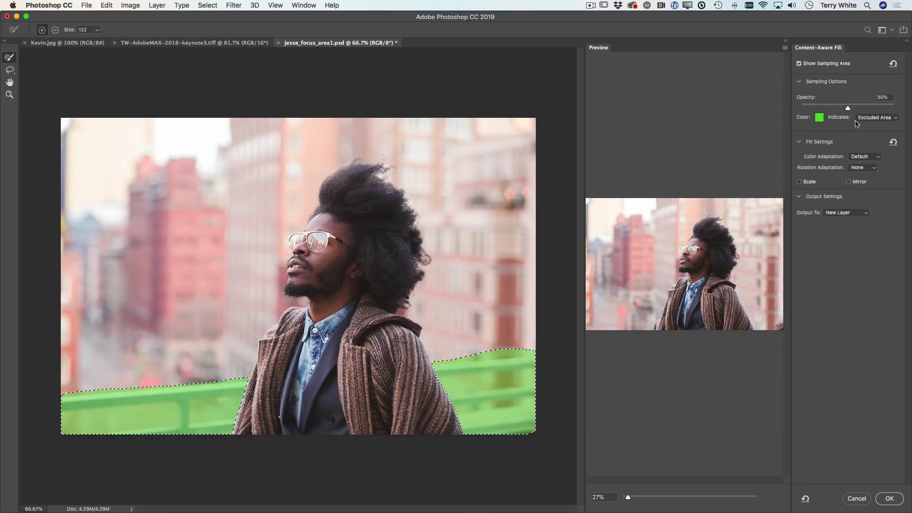
left_click(881, 119)
left_click(883, 112)
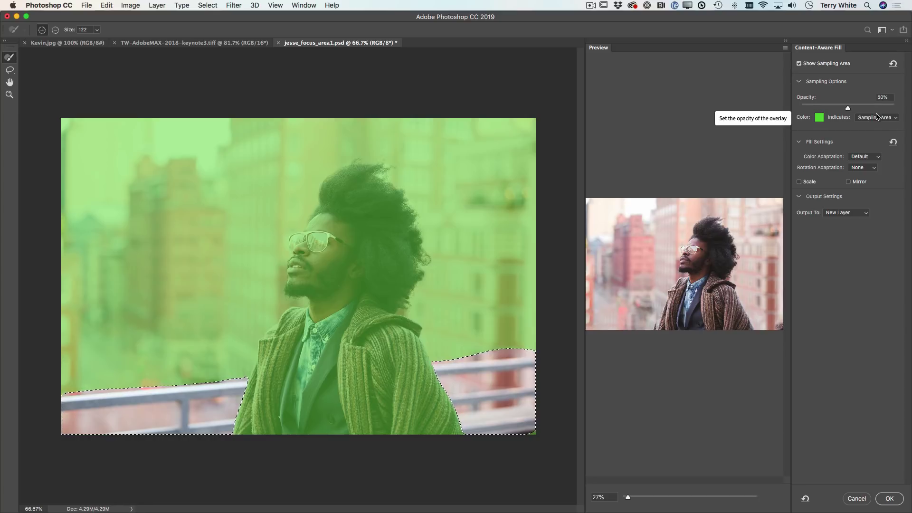
left_click(876, 118)
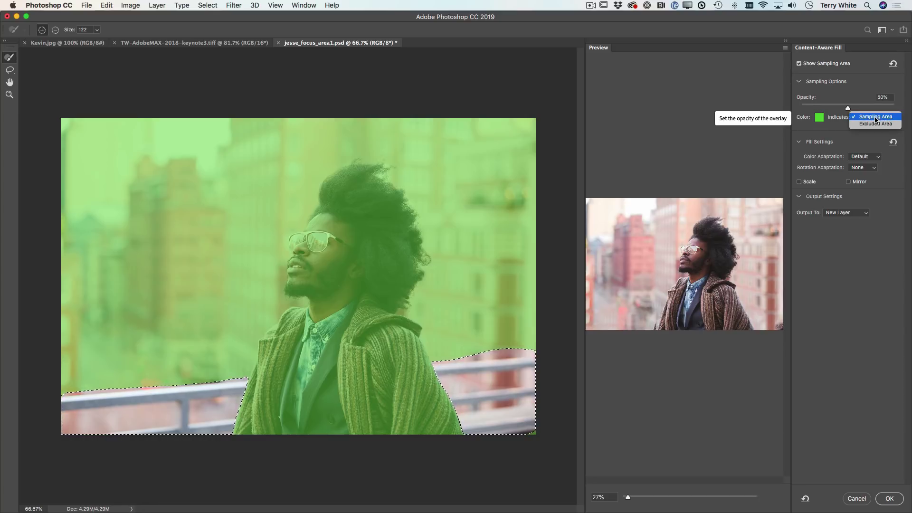
left_click(876, 124)
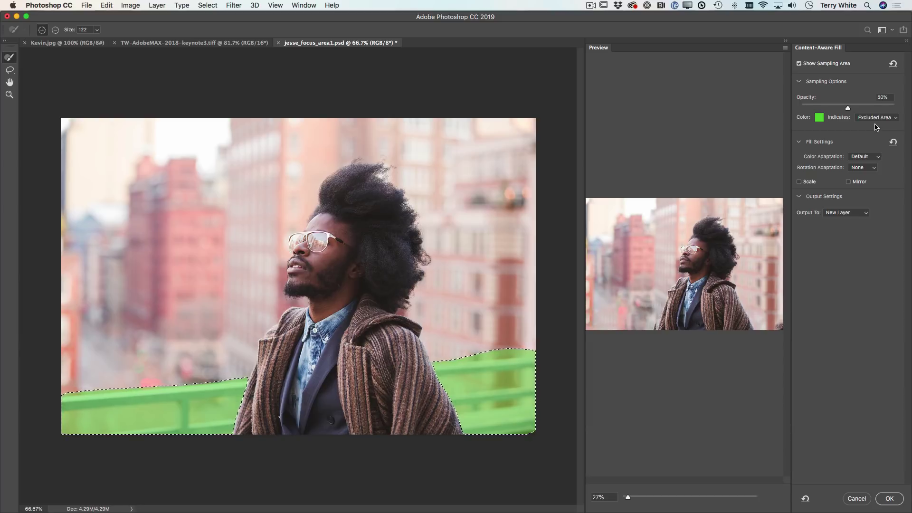
mouse_move(263, 417)
left_mouse_down()
mouse_move(282, 376)
mouse_move(285, 356)
mouse_move(266, 373)
mouse_move(293, 328)
mouse_move(308, 335)
mouse_move(292, 408)
mouse_move(299, 420)
mouse_move(383, 410)
mouse_move(428, 422)
mouse_move(380, 430)
mouse_move(448, 437)
mouse_move(418, 375)
mouse_move(439, 402)
mouse_move(398, 338)
mouse_move(369, 354)
mouse_move(384, 390)
mouse_move(346, 377)
mouse_move(327, 382)
mouse_move(364, 342)
mouse_move(344, 337)
mouse_move(348, 320)
mouse_move(321, 332)
mouse_move(316, 367)
mouse_move(335, 420)
mouse_move(369, 423)
mouse_move(366, 435)
mouse_move(407, 415)
left_mouse_up()
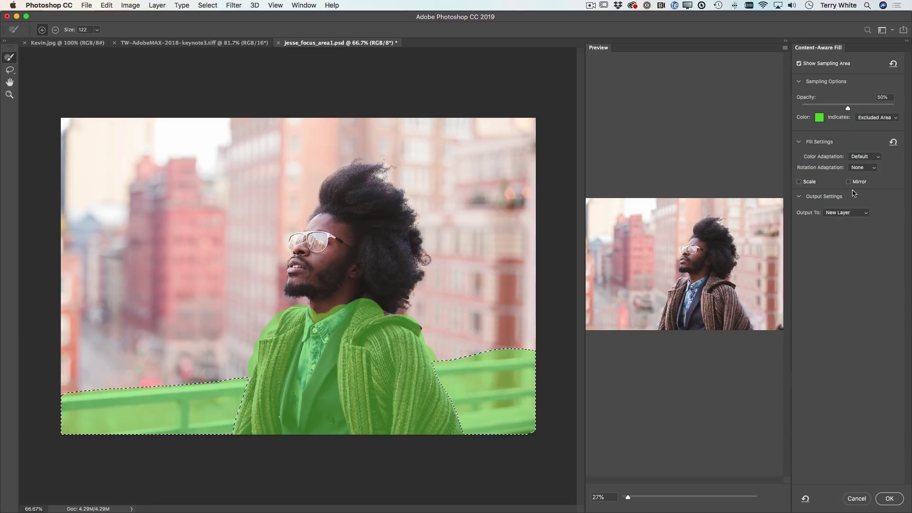
Set the fill's Color Adaptation to Very High, apply it to a new layer, and deselect the railing areas.
left_click(873, 161)
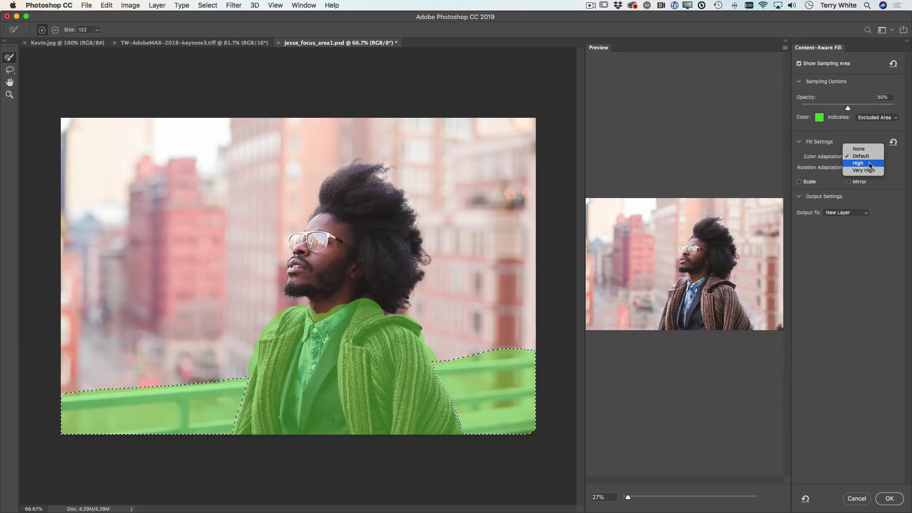
left_click(872, 164)
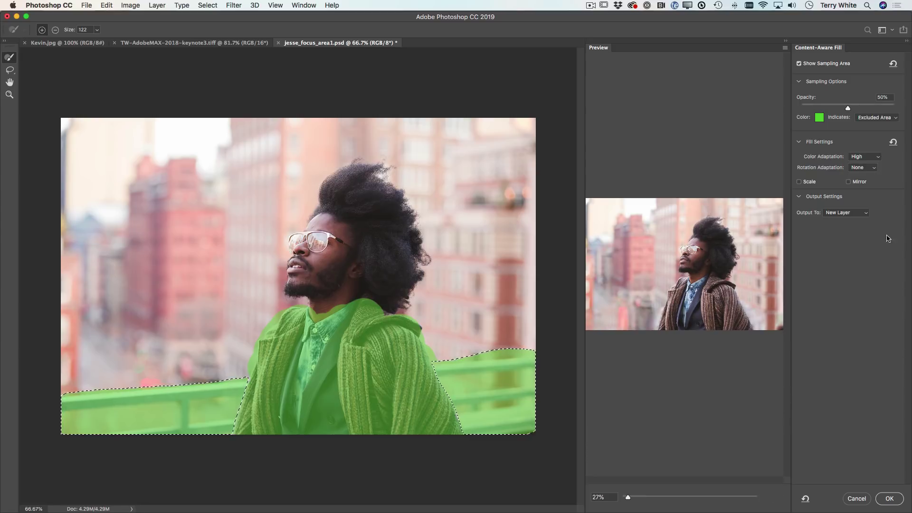
left_click(867, 159)
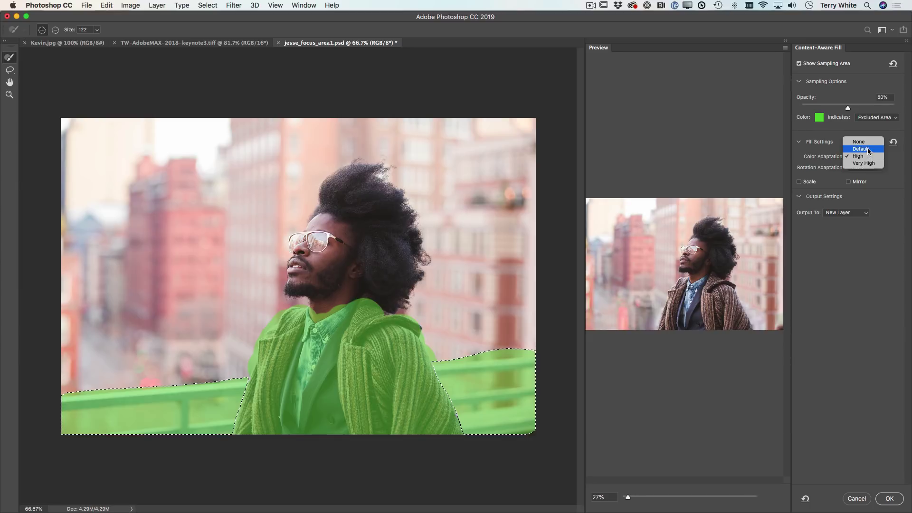
left_click(867, 148)
left_click(867, 158)
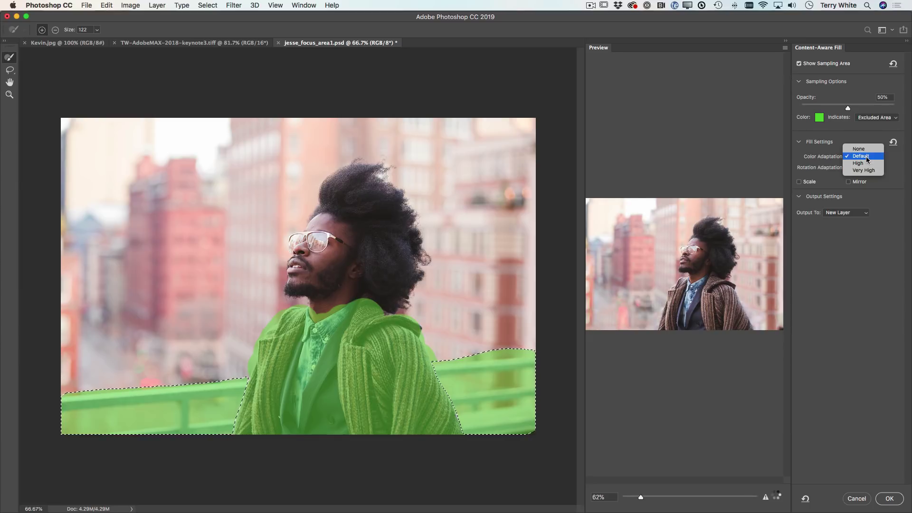
left_click(867, 148)
left_click(867, 157)
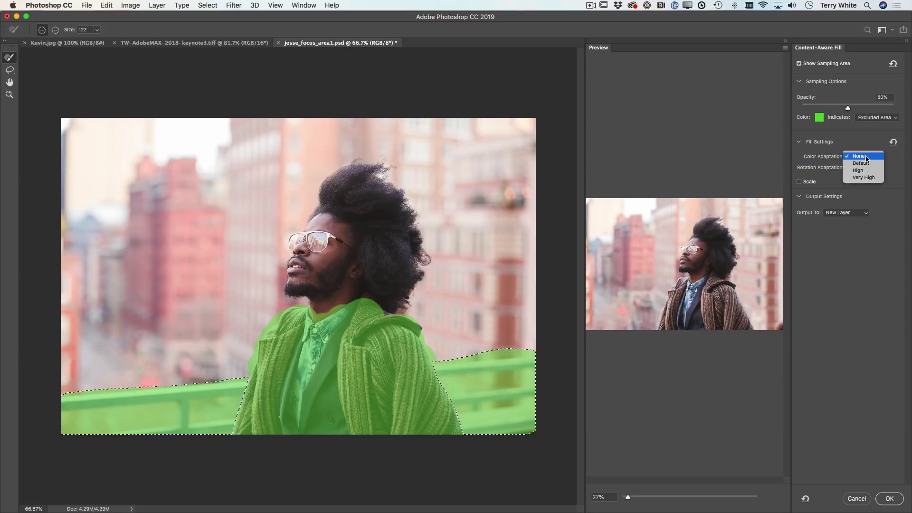
left_click(862, 172)
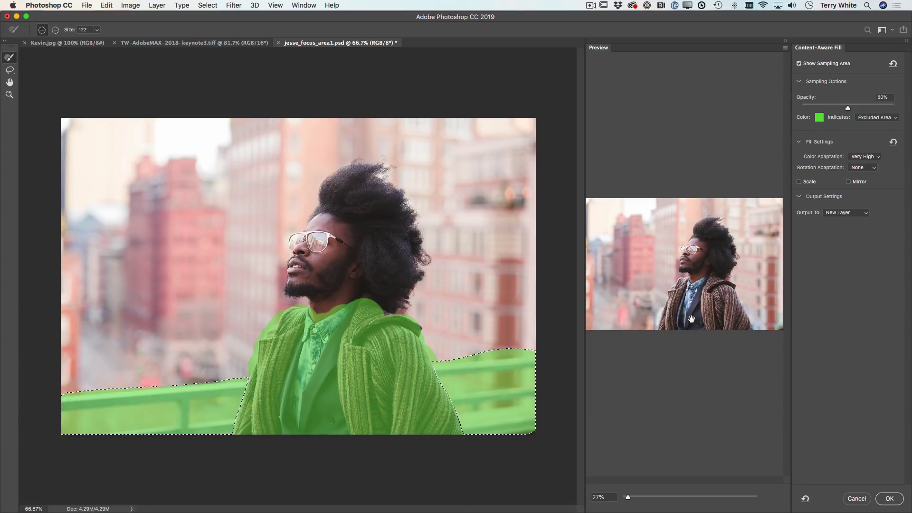
left_click(885, 498)
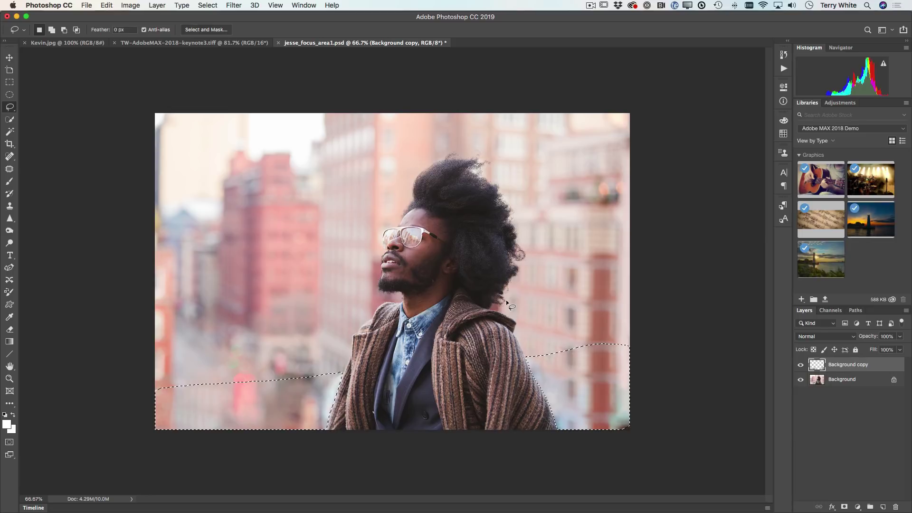
key("super+d")
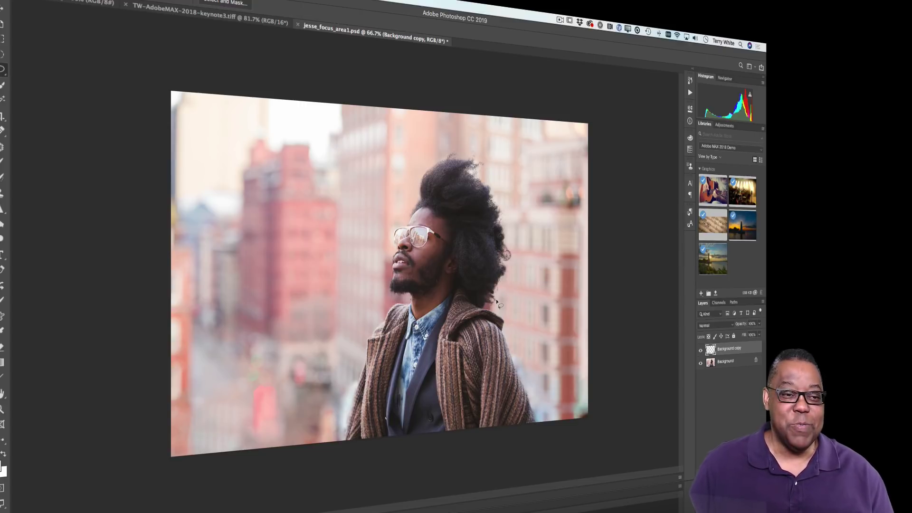
Convert the background of Kevin.jpg for Smart Filters and open it in the Camera Raw Filter.
left_click(88, 2)
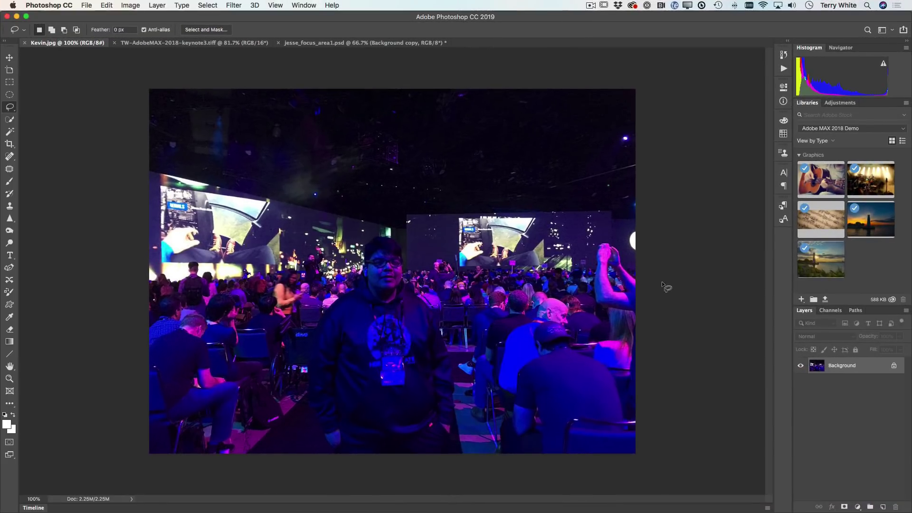
left_click(229, 7)
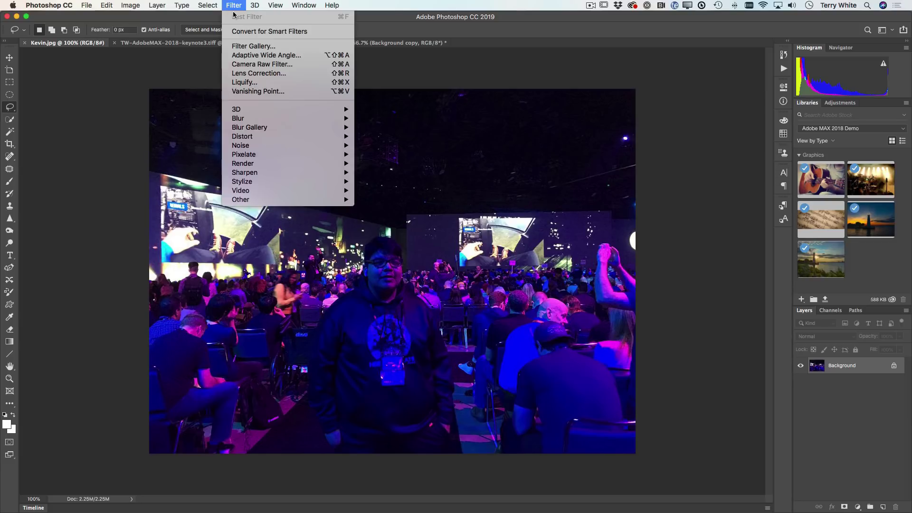
left_click(239, 31)
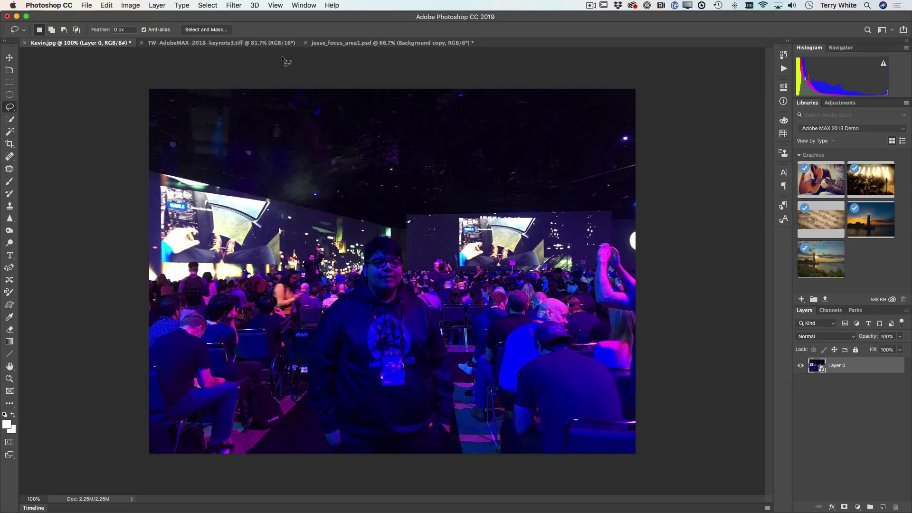
left_click(235, 5)
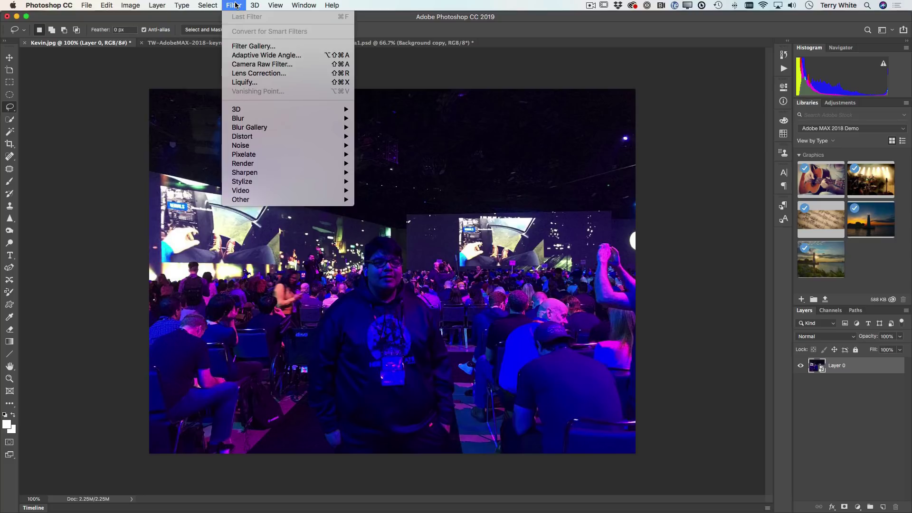
left_click(240, 68)
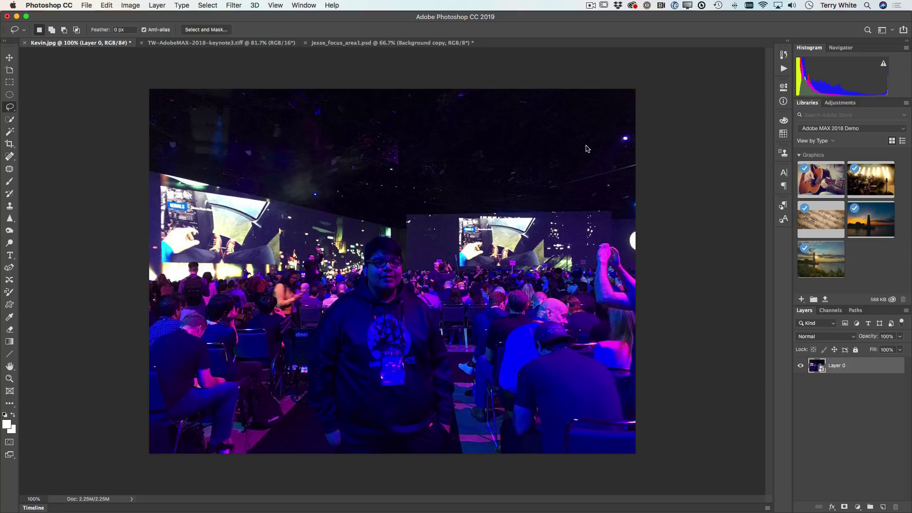
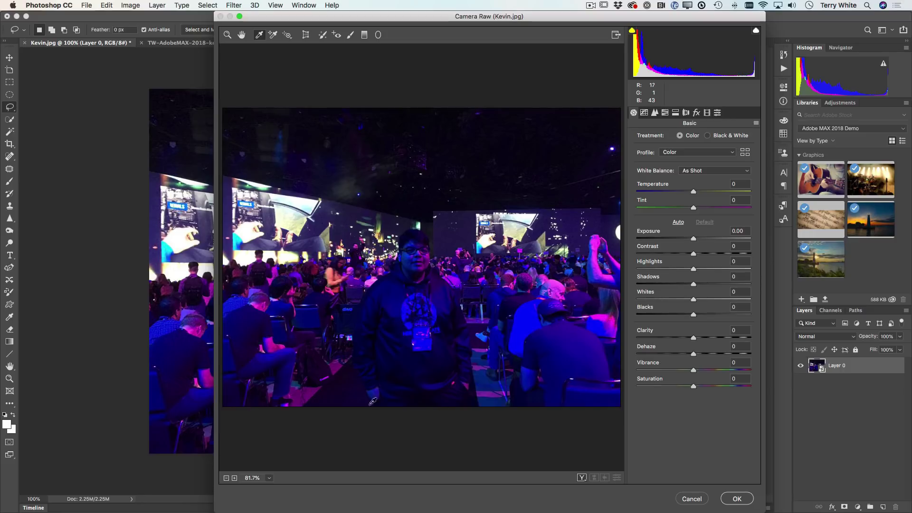
Correct the white balance by sampling neutral spots on the aisle floor, reaching Temperature +100 and Tint -65.
left_click(485, 390)
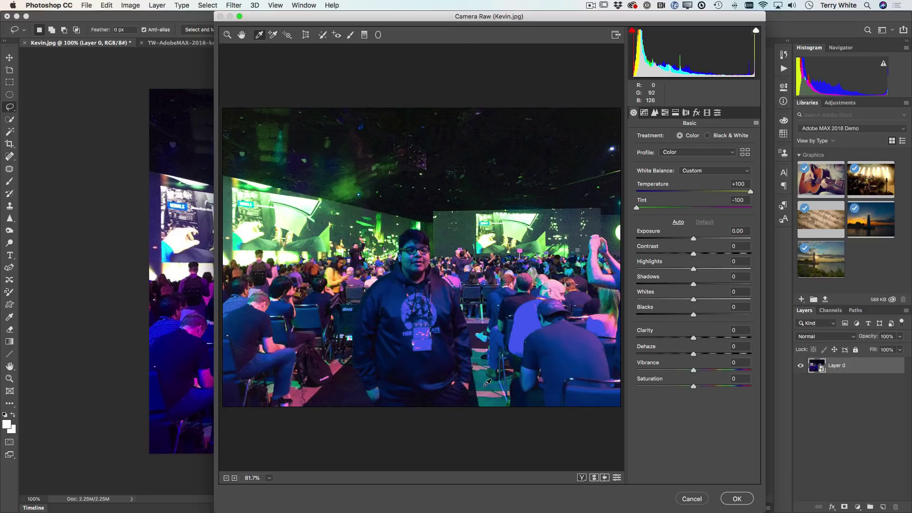
left_click(487, 382)
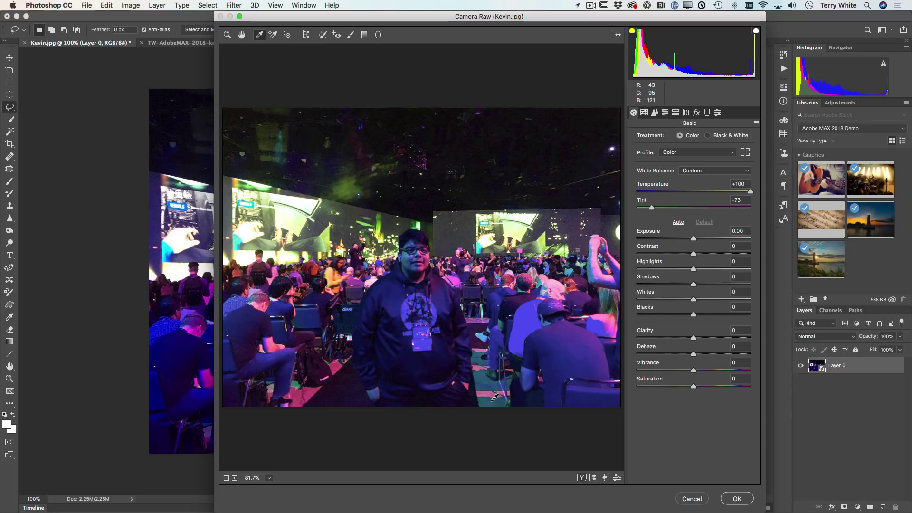
left_click(494, 396)
left_click(491, 381)
left_click(551, 352)
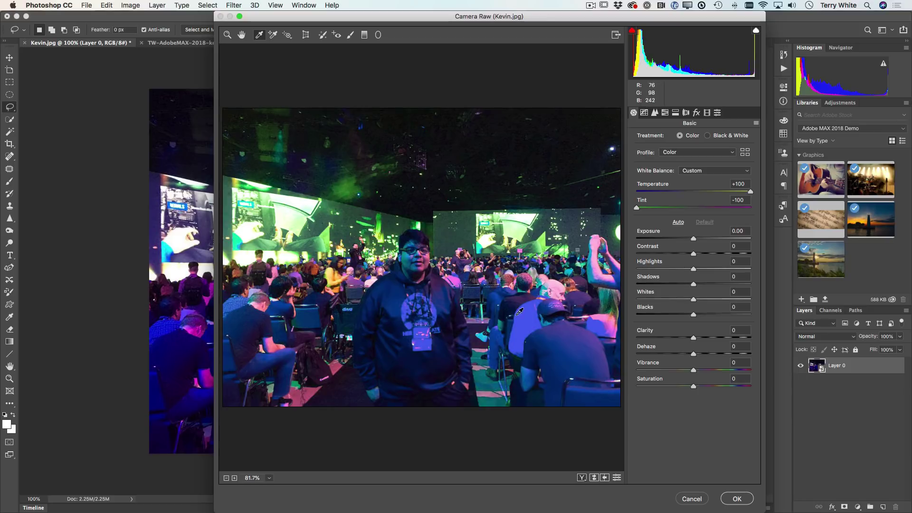
left_click(481, 372)
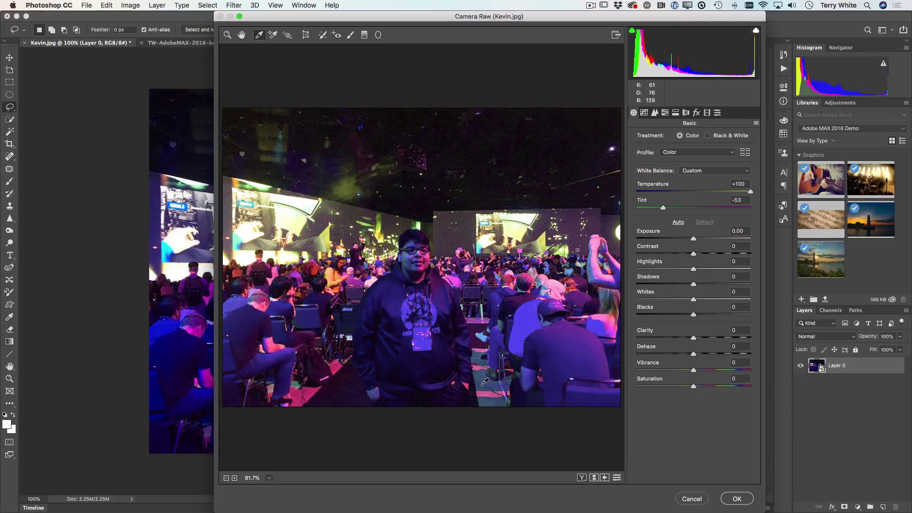
left_click(485, 389)
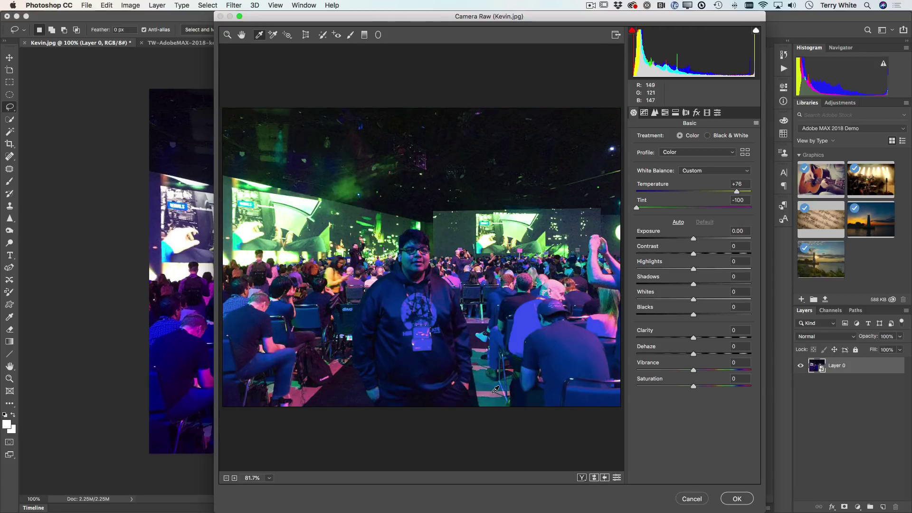
left_click(485, 380)
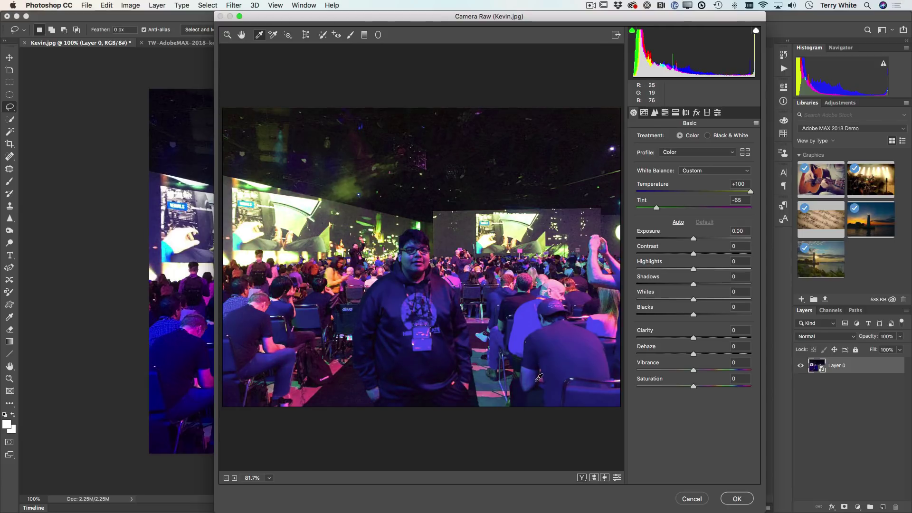
Apply the automatic tone adjustments and set the Tint to -42.
left_click(678, 222)
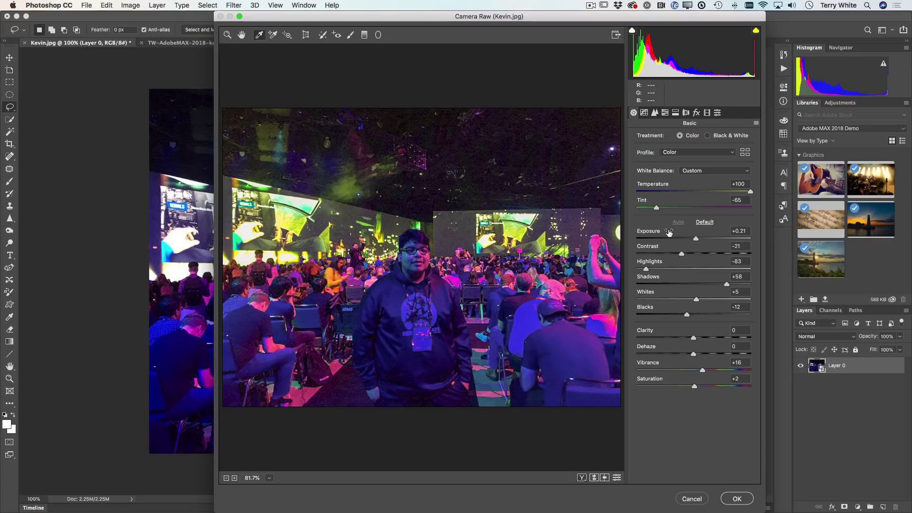
mouse_move(658, 209)
left_mouse_down()
mouse_move(686, 209)
mouse_move(648, 210)
mouse_move(671, 207)
left_mouse_up()
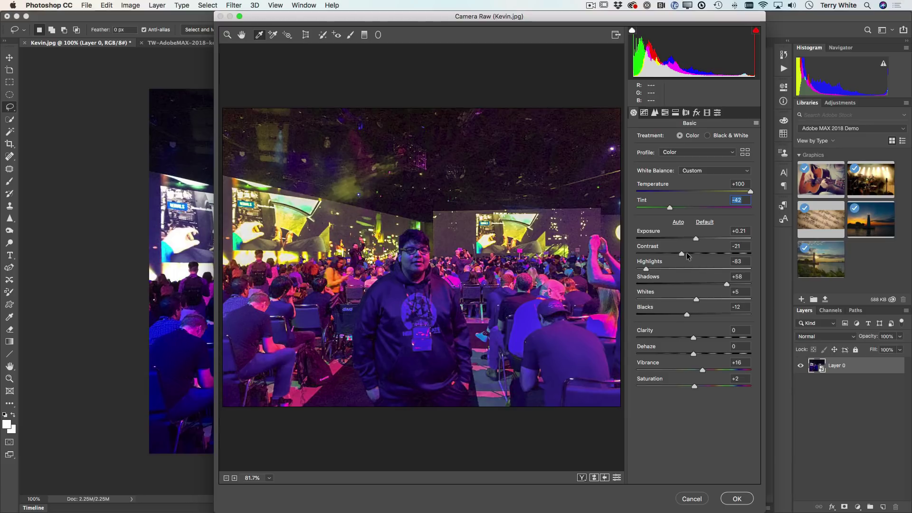
Set the Exposure to +1.15, the Contrast to +17 and the Tint to -31 for the event photo.
left_click_drag(682, 252, 705, 241)
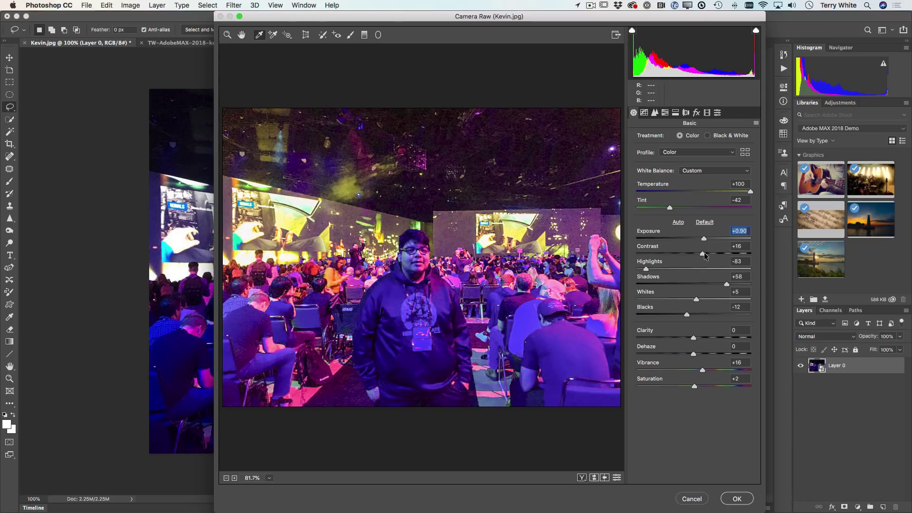
left_click_drag(704, 238, 707, 237)
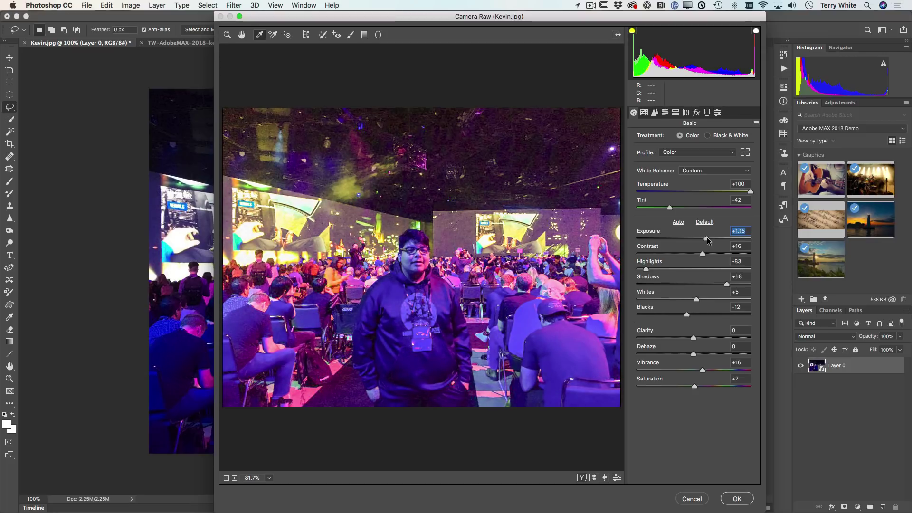
left_click(703, 253)
left_click_drag(751, 191, 771, 194)
mouse_move(670, 210)
left_mouse_down()
mouse_move(686, 210)
mouse_move(659, 209)
mouse_move(677, 207)
left_mouse_up()
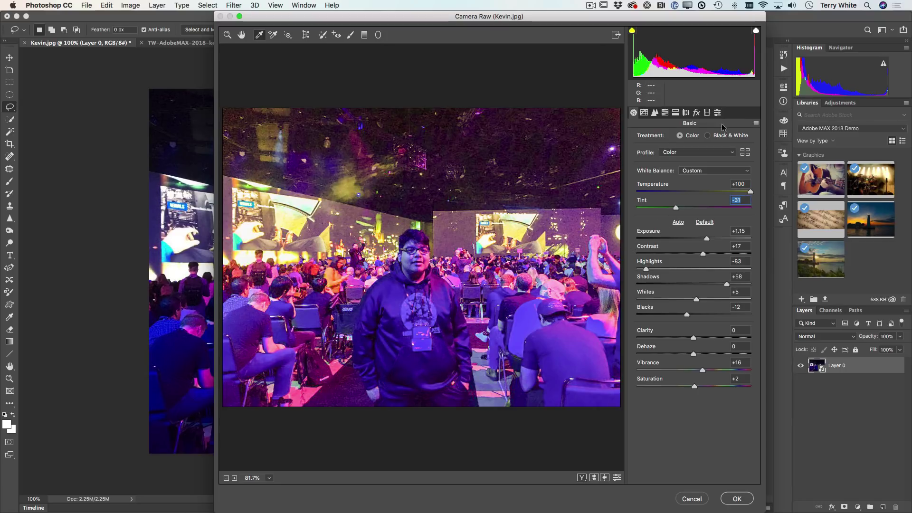
Set the Luminance noise reduction to 25 and apply the Camera Raw Filter to Layer 0.
left_click(655, 113)
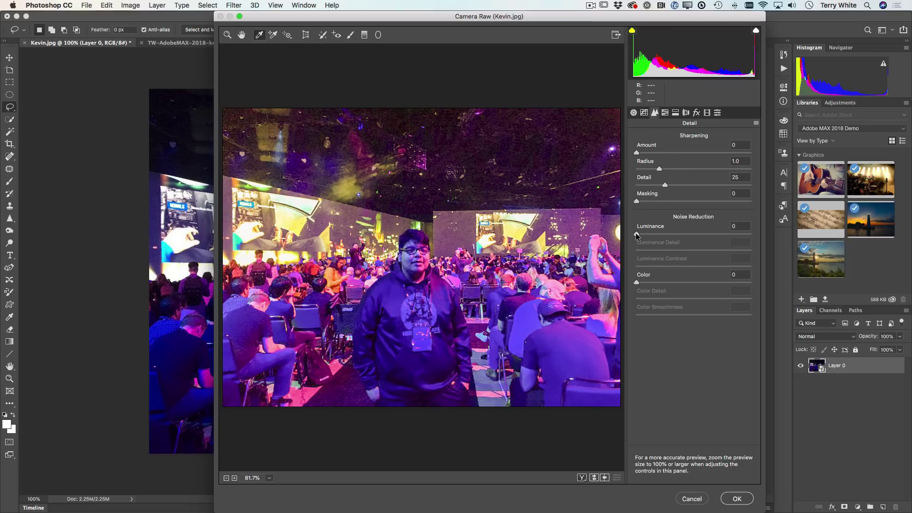
left_click_drag(637, 235, 665, 236)
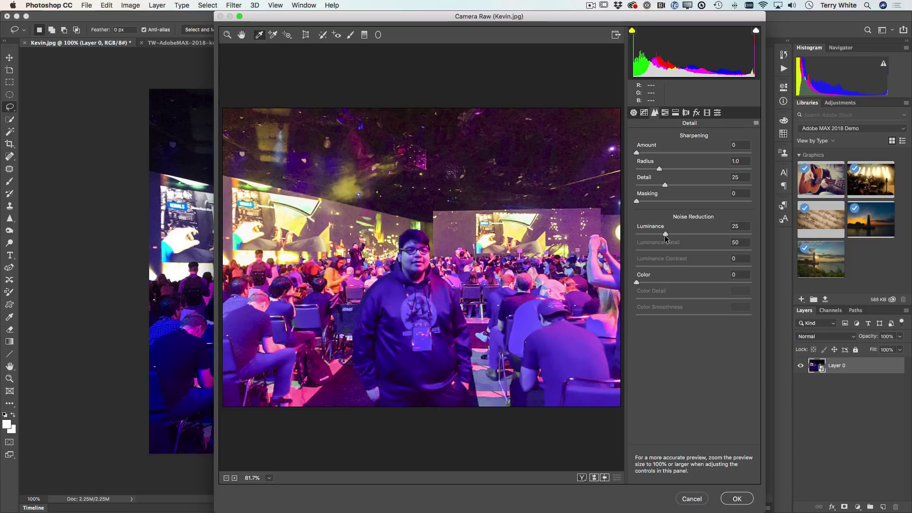
left_click_drag(664, 236, 665, 235)
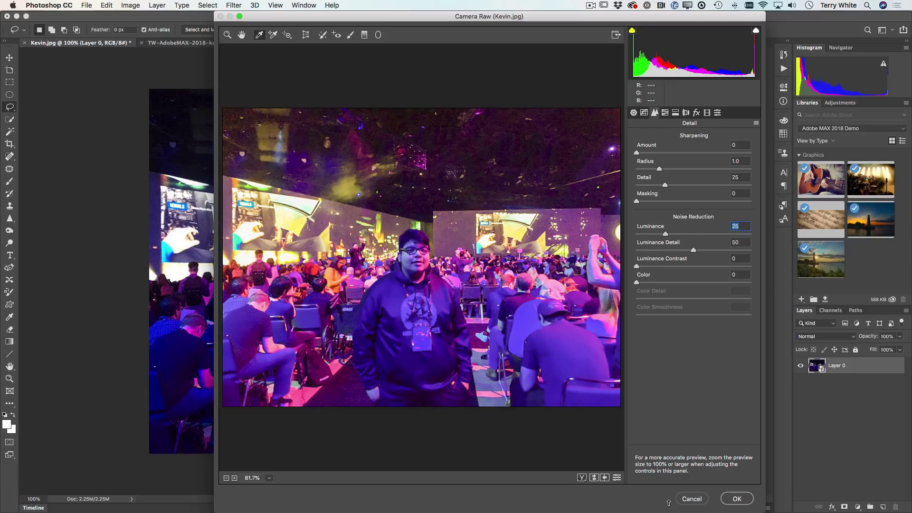
left_click(737, 498)
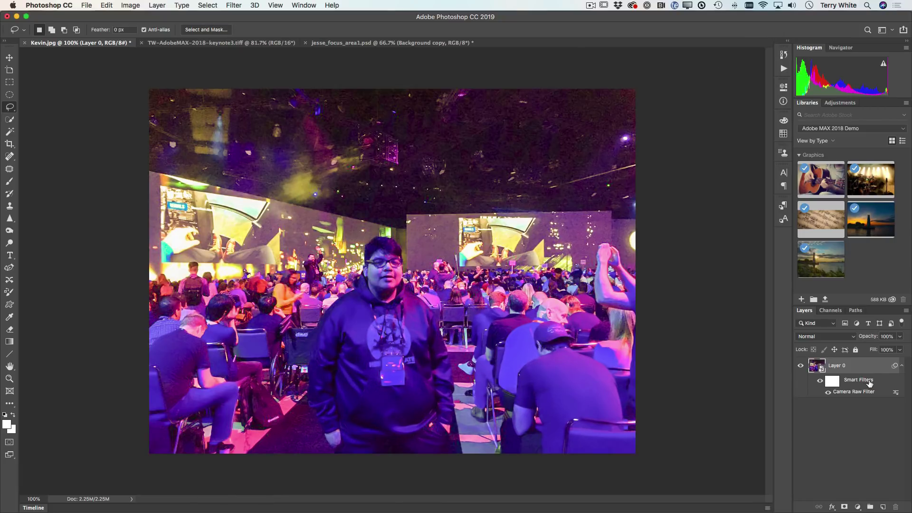
Edit Layer 0's Camera Raw smart filter with Shadows +25, Blacks -16 and Exposure +1.40, and apply it.
double_click(855, 393)
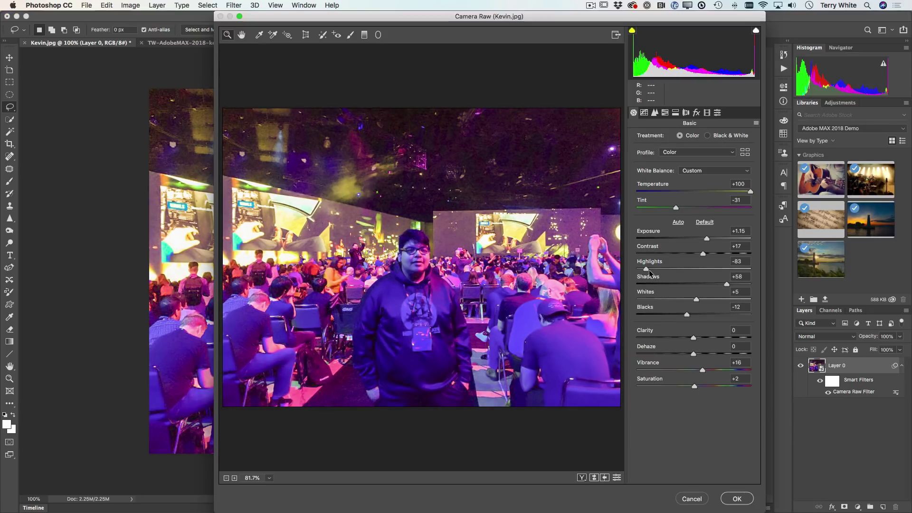
left_click_drag(726, 284, 708, 285)
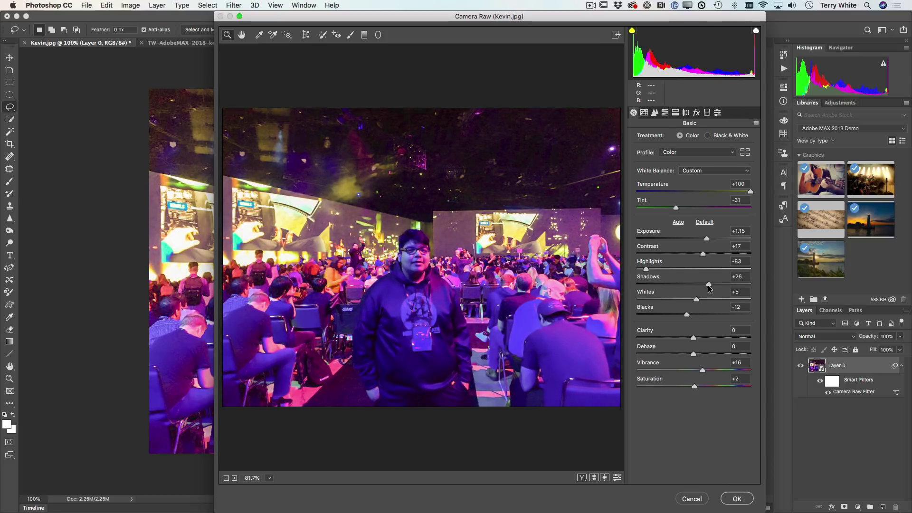
left_click_drag(685, 315, 681, 315)
left_click_drag(707, 238, 710, 238)
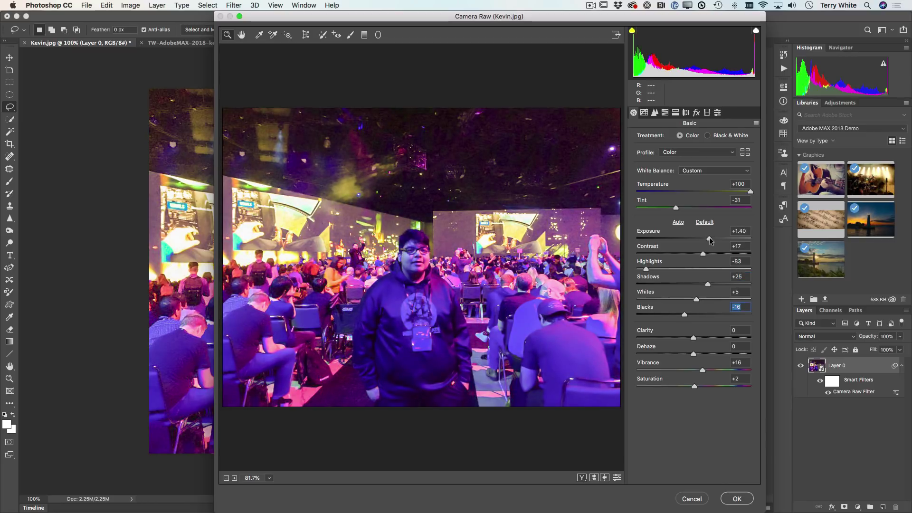
left_click(734, 499)
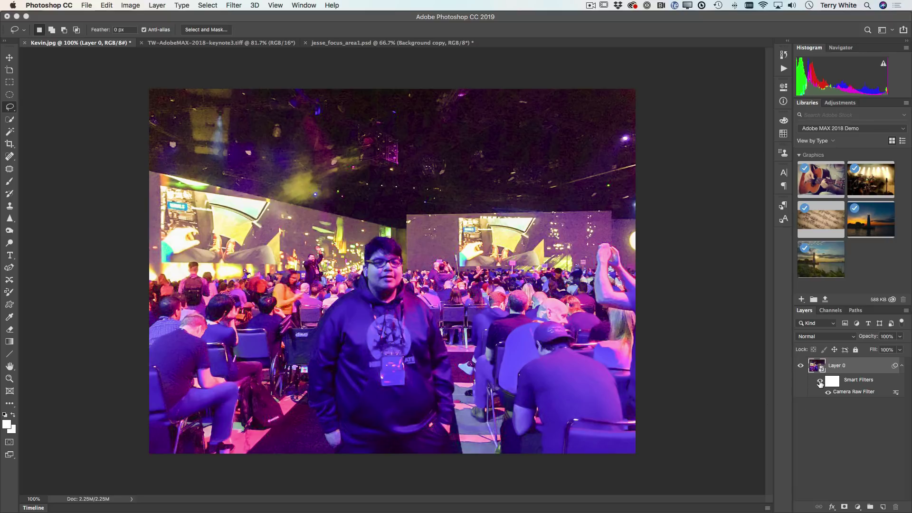
Compare the photo before and after the correction by toggling the visibility of Layer 0's Smart Filters.
left_click(820, 381)
left_click(820, 381)
left_click(820, 381)
left_click(819, 381)
left_click(820, 381)
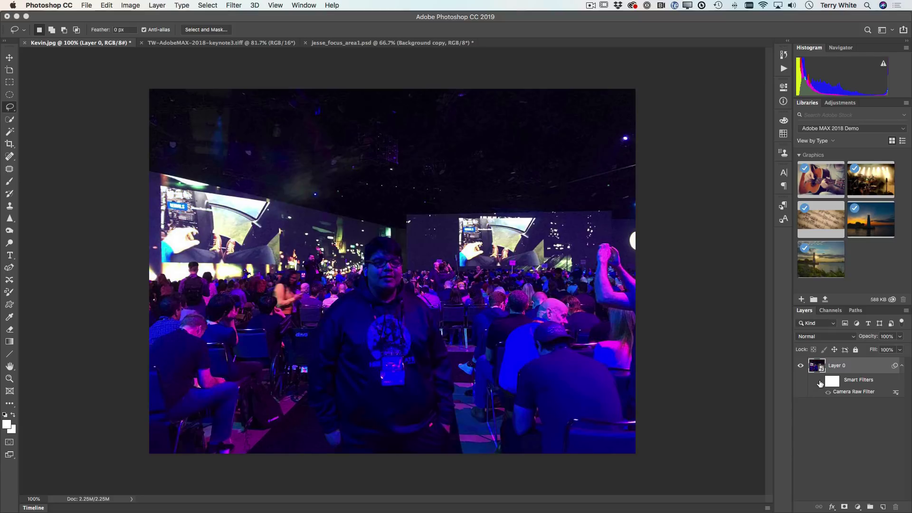
left_click(820, 382)
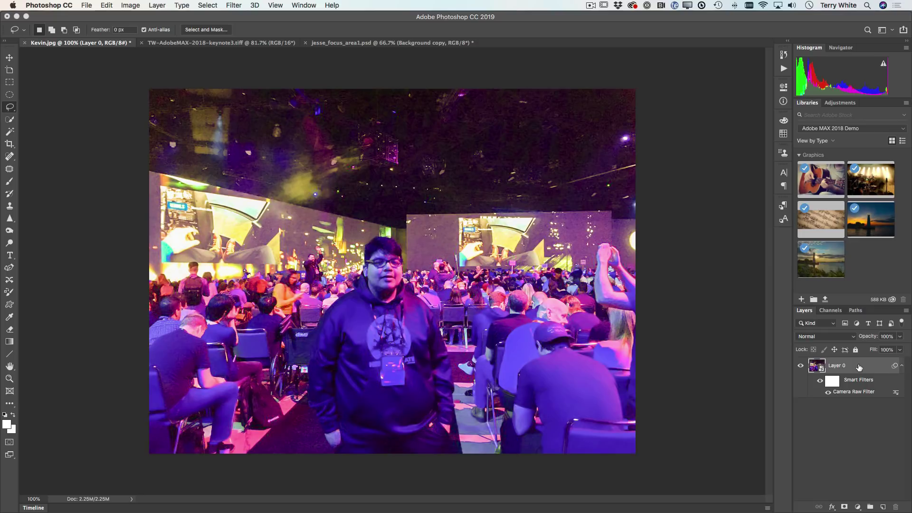
Duplicate Layer 0 and rasterize the copy's smart object.
left_click_drag(859, 367, 882, 506)
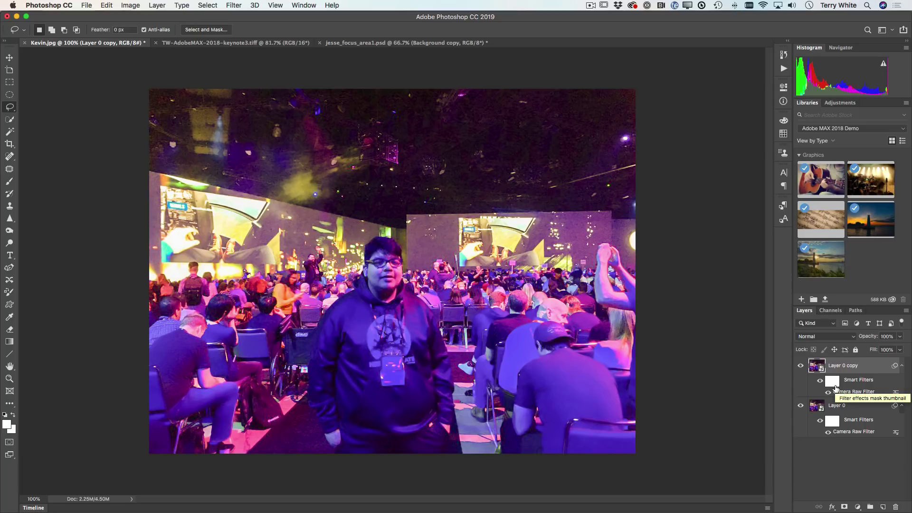
left_click(158, 7)
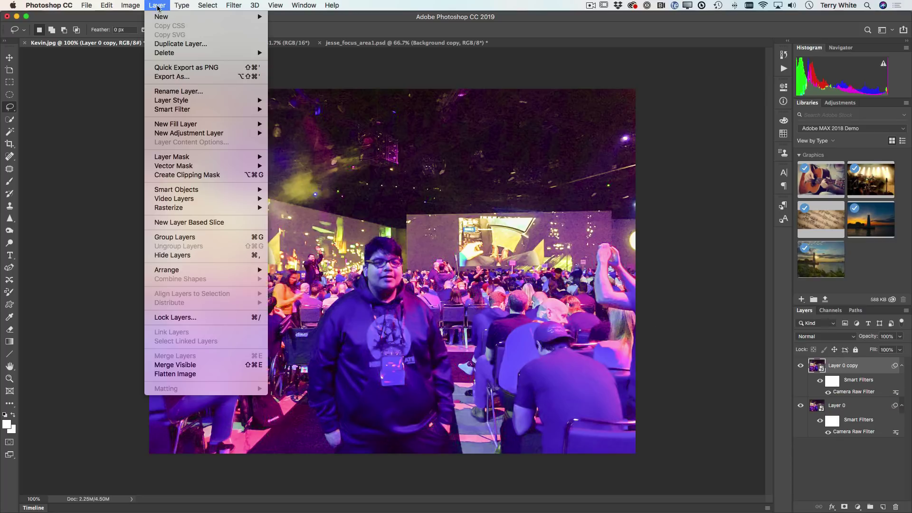
mouse_move(191, 194)
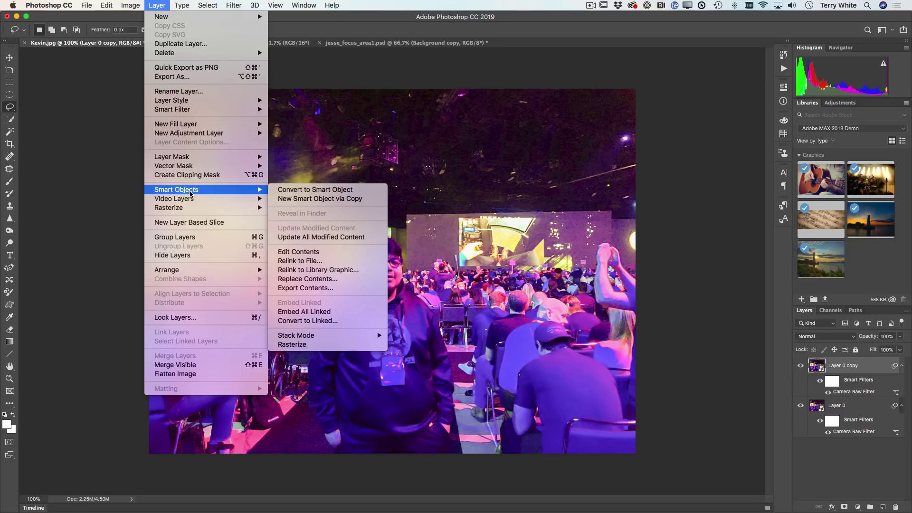
mouse_move(191, 209)
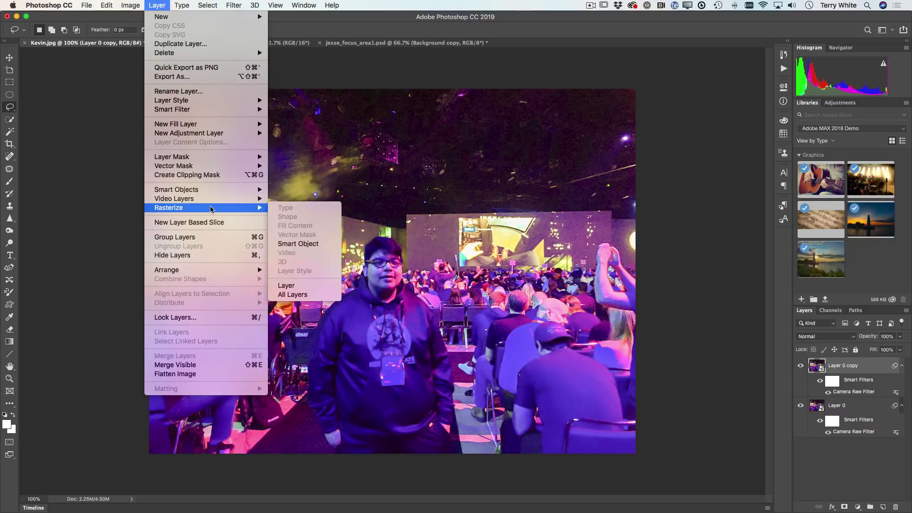
left_click(308, 245)
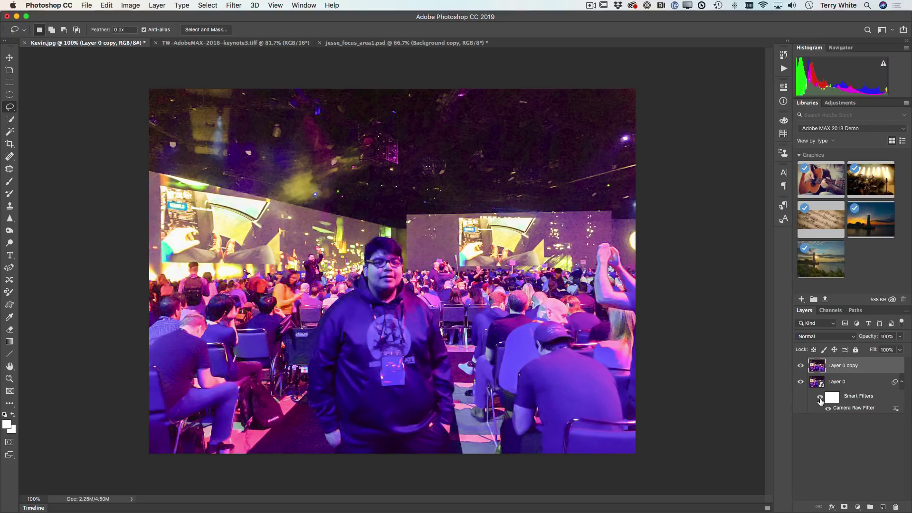
Reapply the last Camera Raw Filter to the Layer 0 copy and hide the result with a black layer mask.
left_click(234, 5)
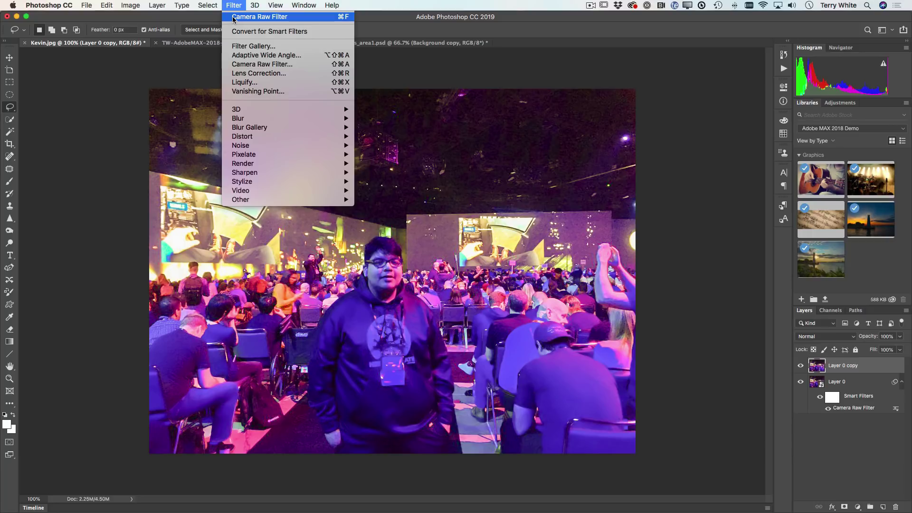
left_click(234, 17)
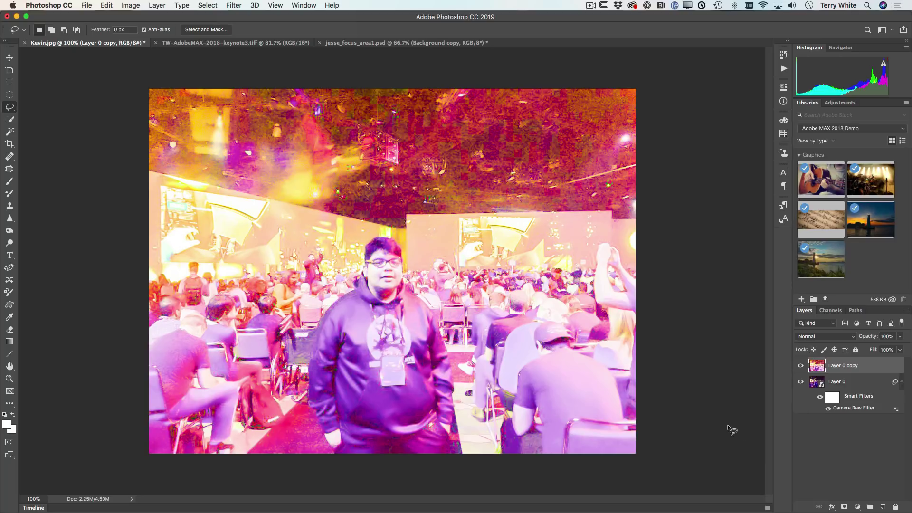
left_click(844, 507, "alt")
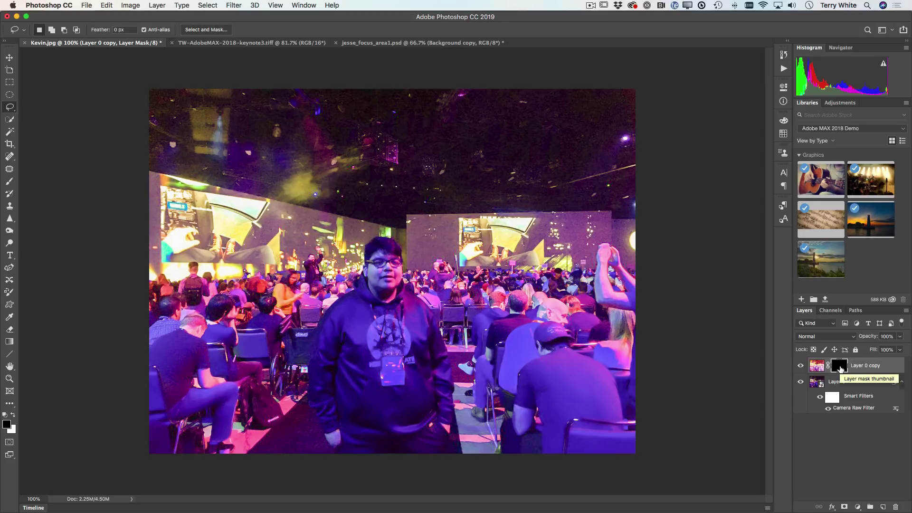
Paint white on the Layer 0 copy's mask over the standing man's face, reducing the brush size to 45.
key("b")
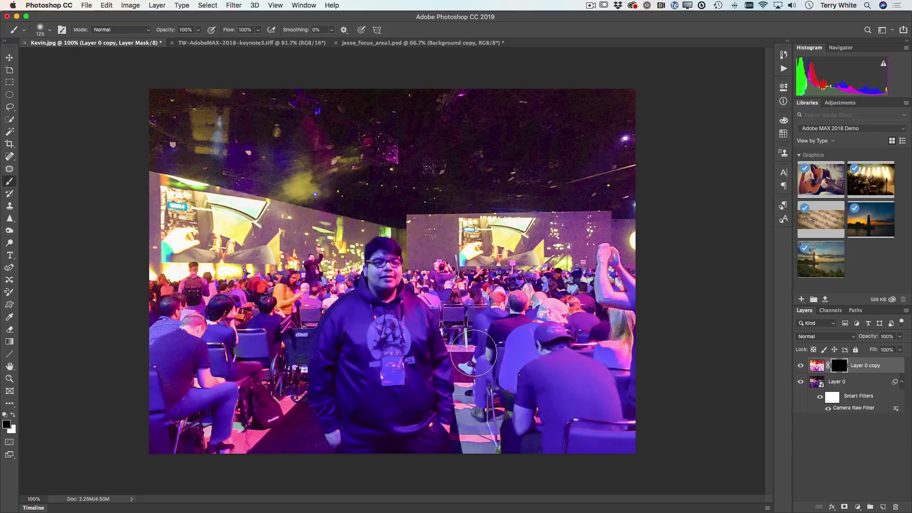
key("x")
mouse_move(386, 266)
left_mouse_down()
mouse_move(378, 284)
mouse_move(392, 277)
mouse_move(383, 282)
mouse_move(376, 264)
mouse_move(387, 296)
mouse_move(392, 263)
mouse_move(384, 256)
mouse_move(383, 291)
mouse_move(366, 268)
mouse_move(390, 275)
mouse_move(387, 295)
left_mouse_up()
key("bracketleft")
key("bracketleft")
key("bracketleft")
key("bracketleft")
key("bracketleft")
key("bracketleft")
key("bracketleft")
key("bracketleft")
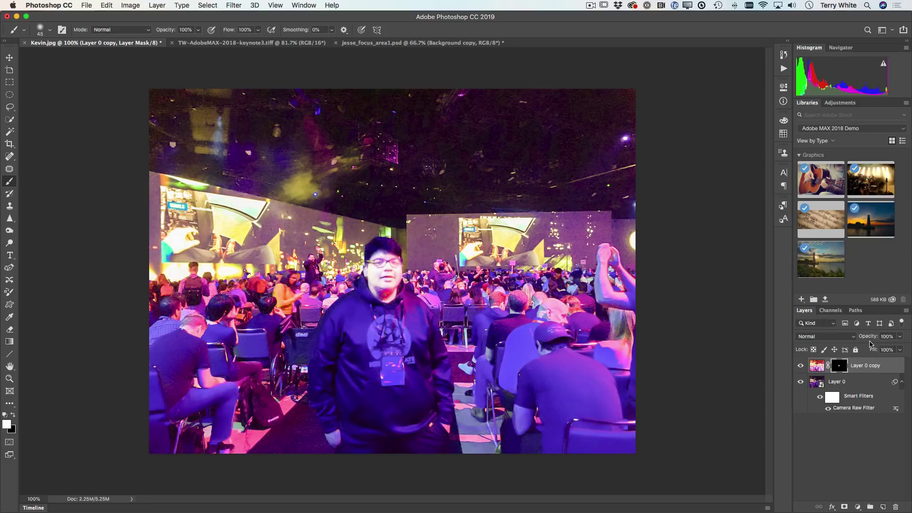
Lower the Layer 0 copy's opacity to about 43% and compare the face with the layer hidden and shown.
left_click_drag(868, 336, 841, 345)
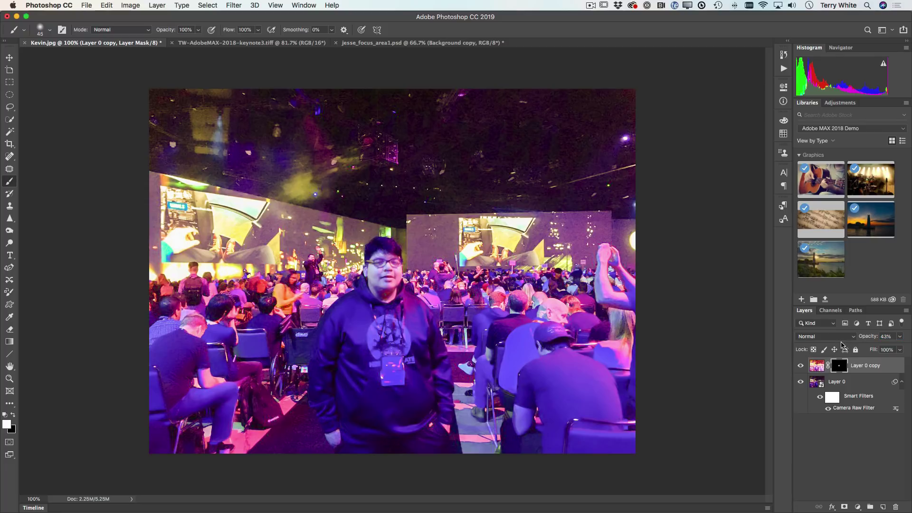
left_click(801, 366)
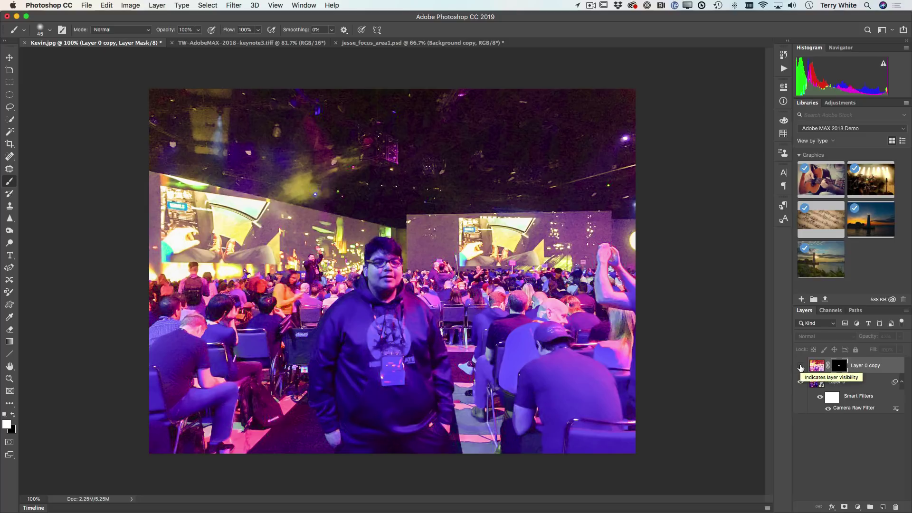
left_click(800, 367)
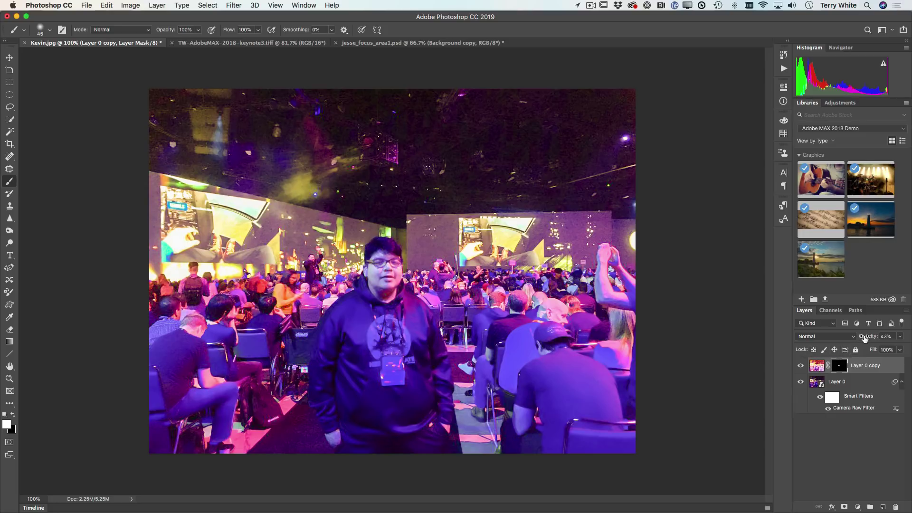
left_click_drag(865, 338, 862, 338)
Add a Hue/Saturation adjustment layer directly above Layer 0 and set the Blues saturation to -53.
left_click(817, 386)
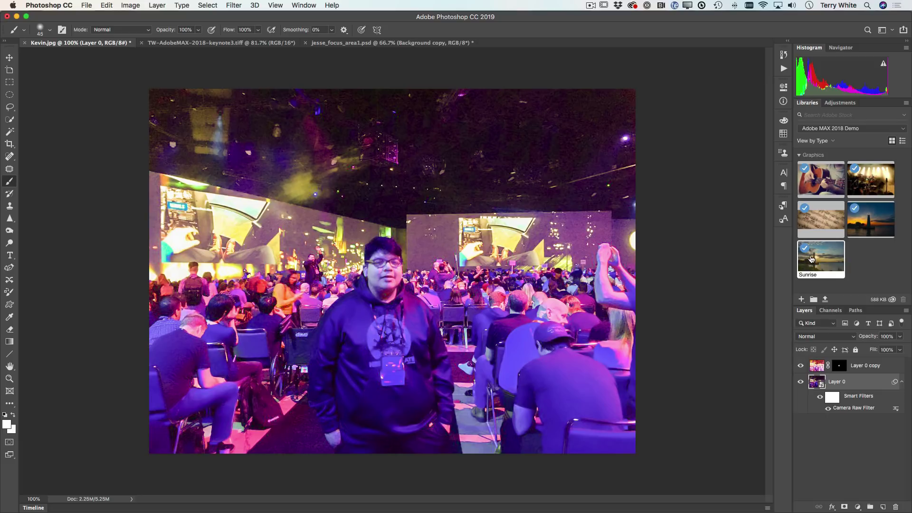
mouse_move(812, 260)
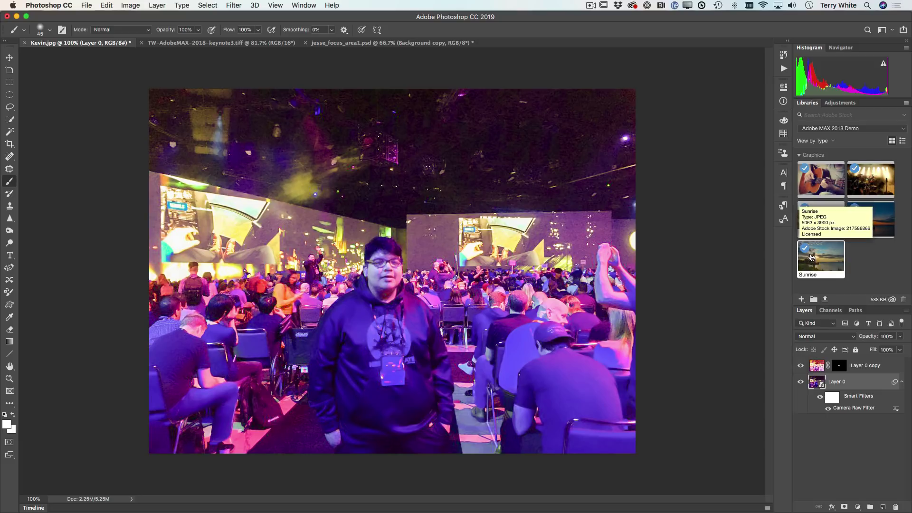
left_click(839, 102)
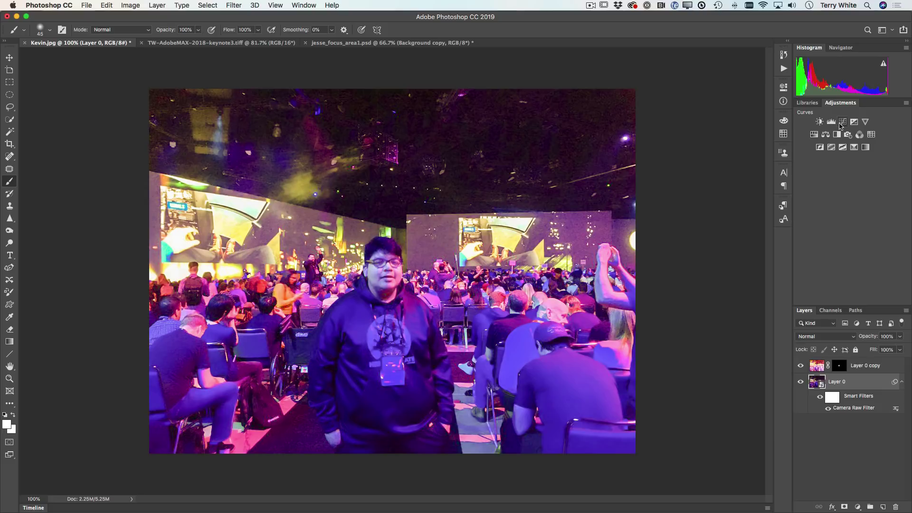
left_click(813, 136)
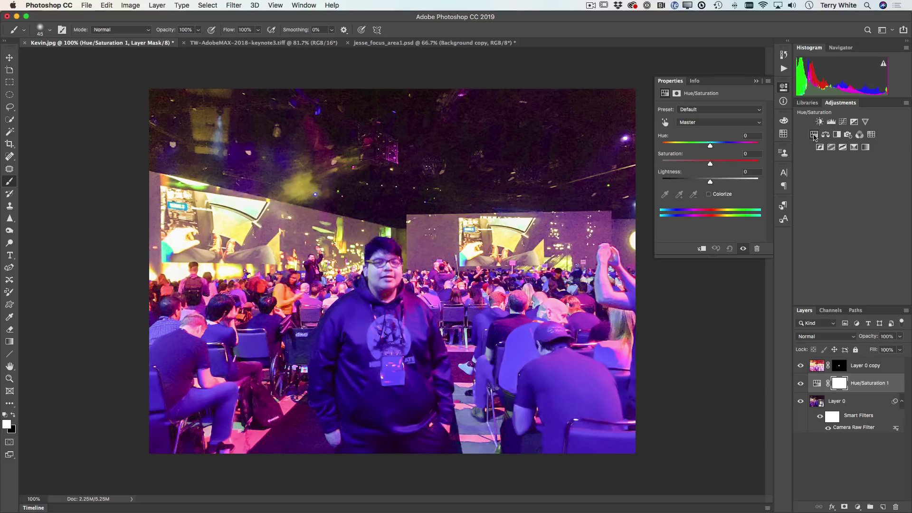
left_click(731, 126)
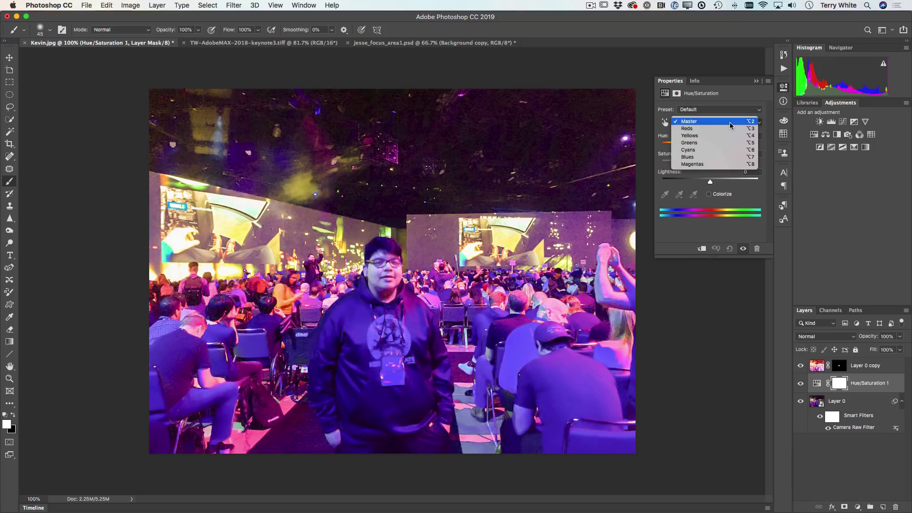
left_click(716, 158)
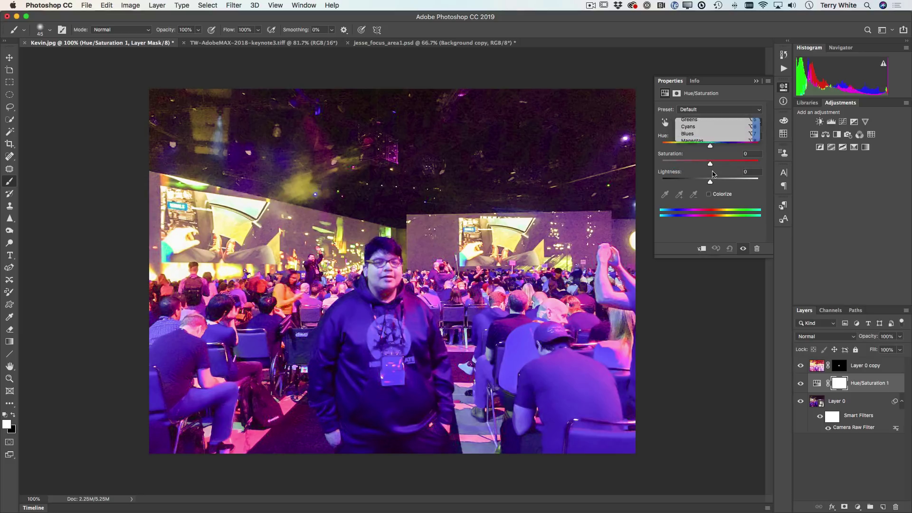
left_click_drag(709, 165, 684, 165)
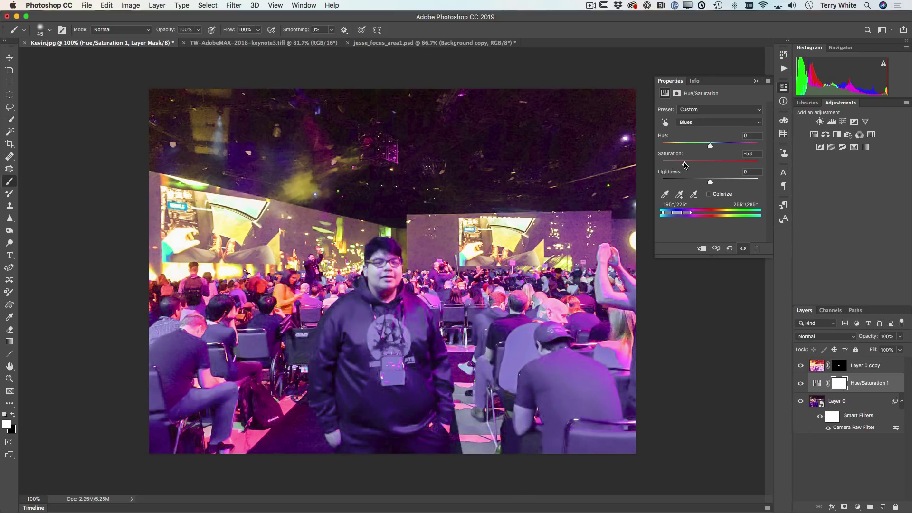
Set the Magentas saturation of the Hue/Saturation adjustment to -70 and deselect all layers.
left_click(720, 122)
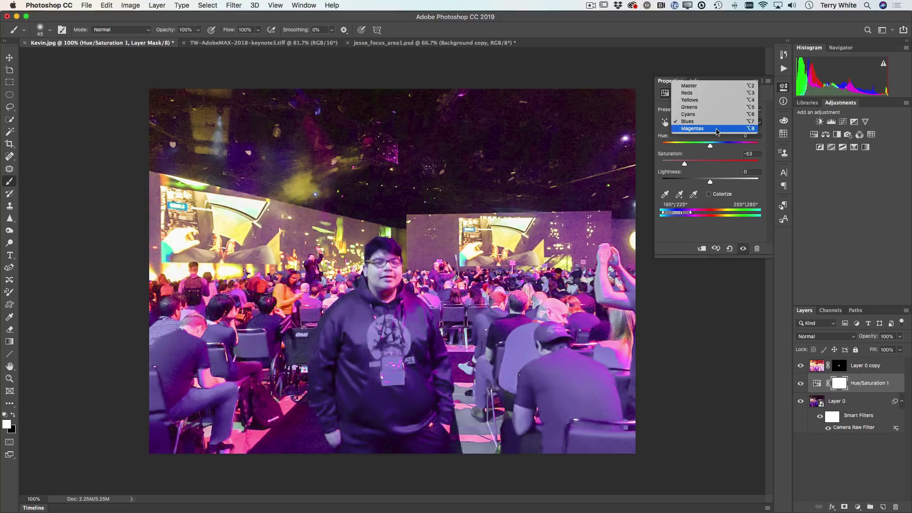
left_click(719, 129)
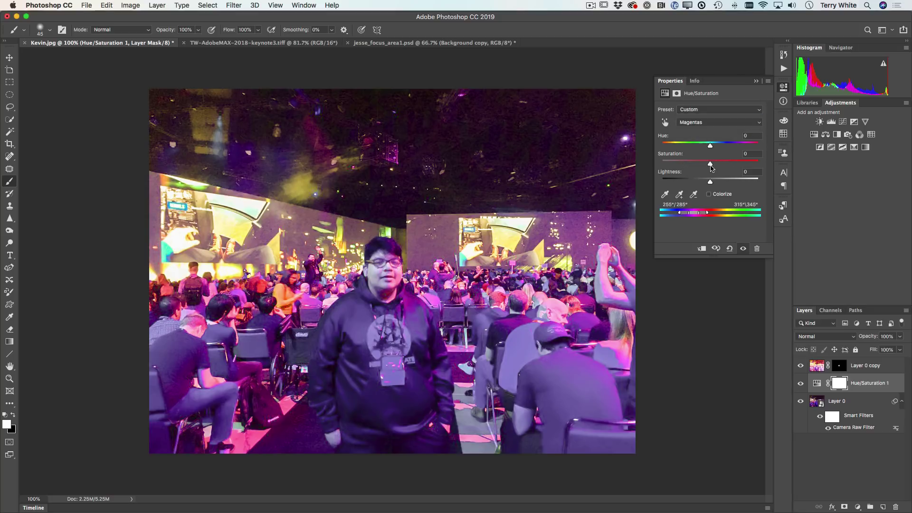
left_click_drag(711, 165, 680, 166)
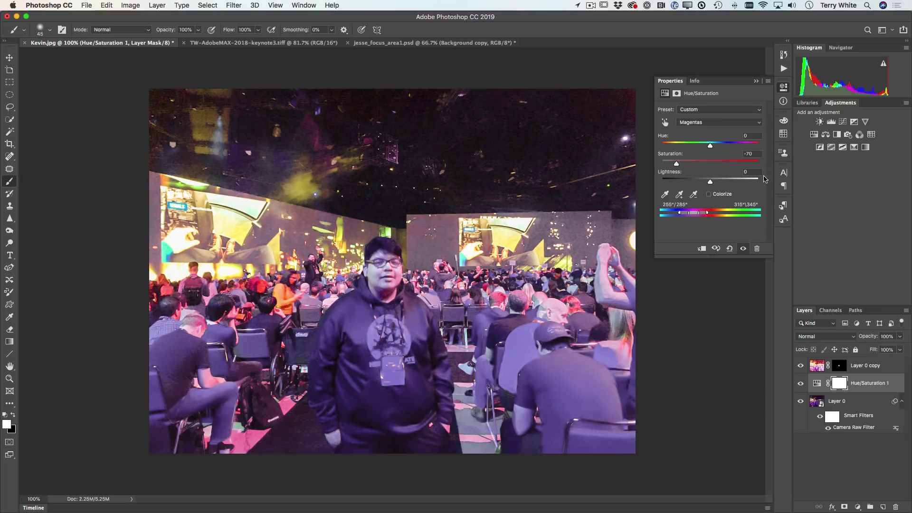
left_click(878, 454)
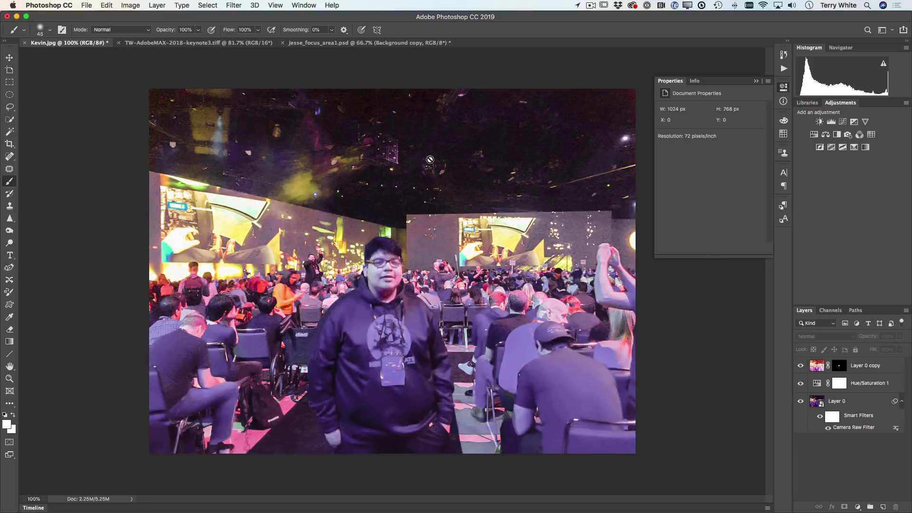
Crop the photo to about 789 x 583 px, trimming the dark ceiling and the seated people along the left edge.
key("c")
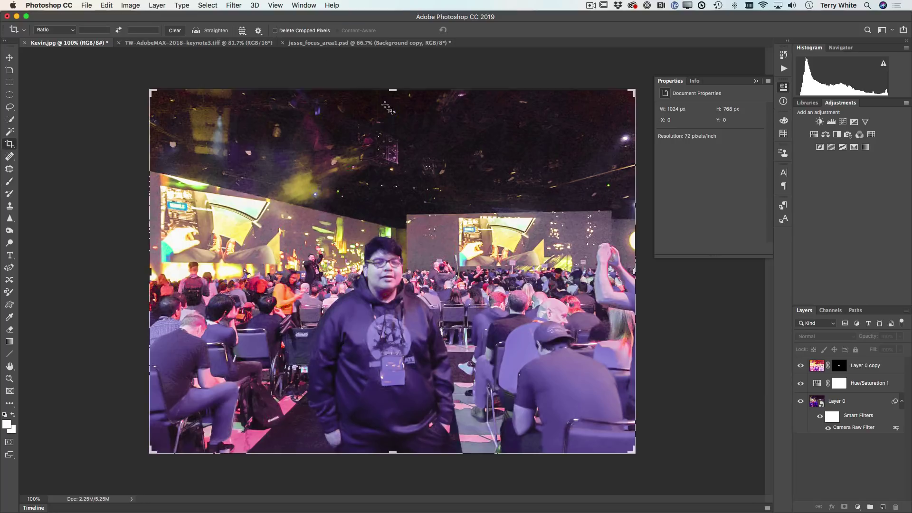
left_click_drag(393, 90, 388, 149)
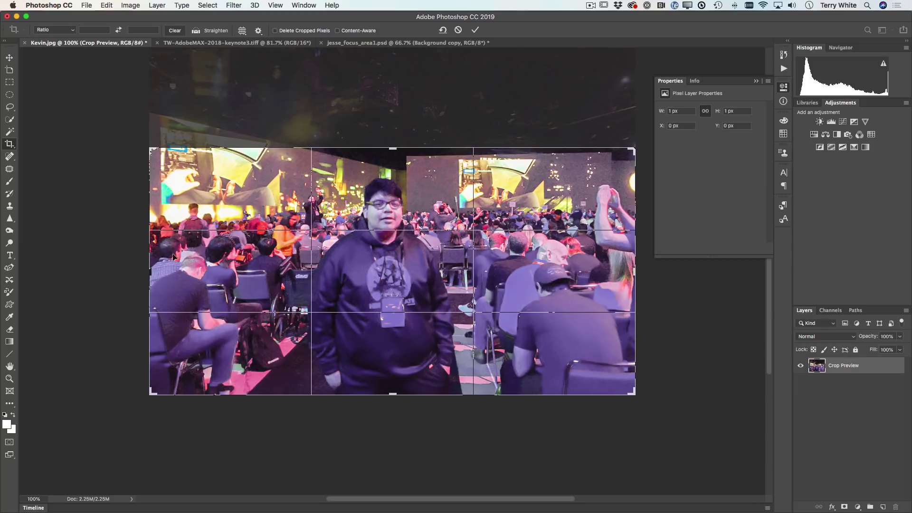
left_click_drag(150, 273, 216, 273)
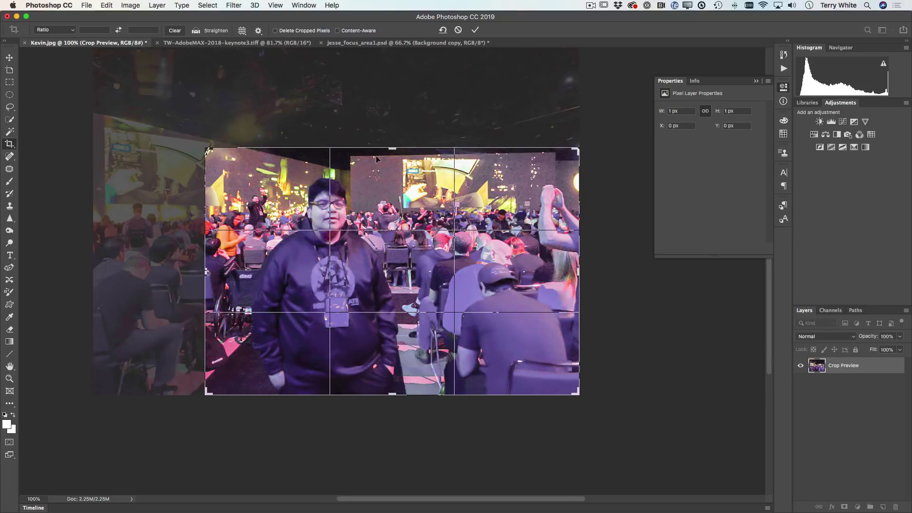
left_click_drag(392, 148, 391, 133)
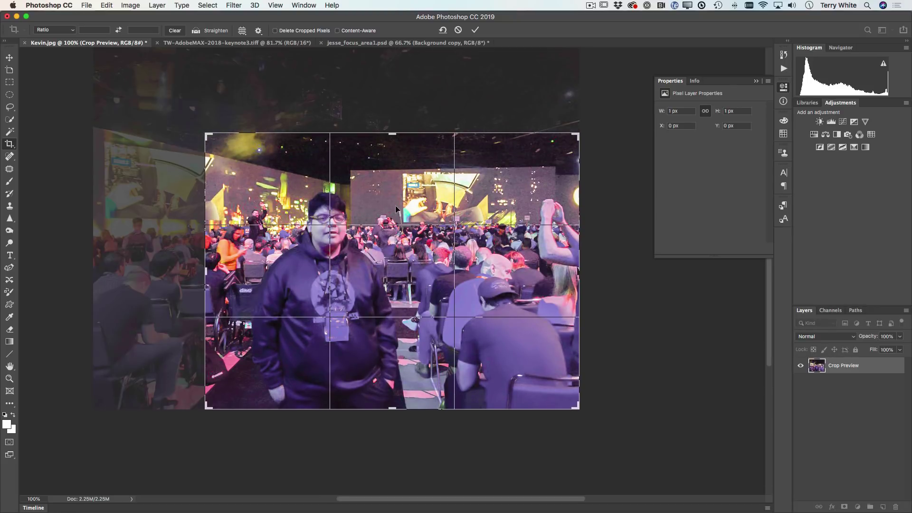
left_click(476, 30)
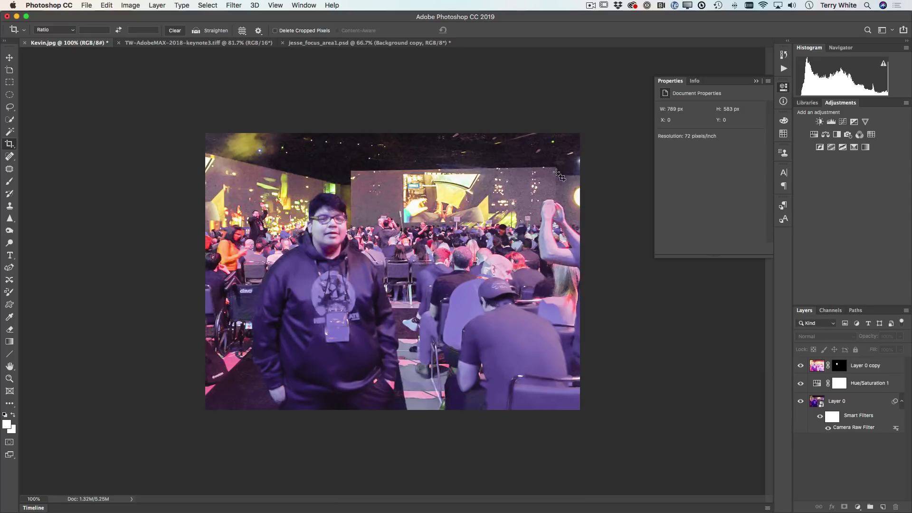